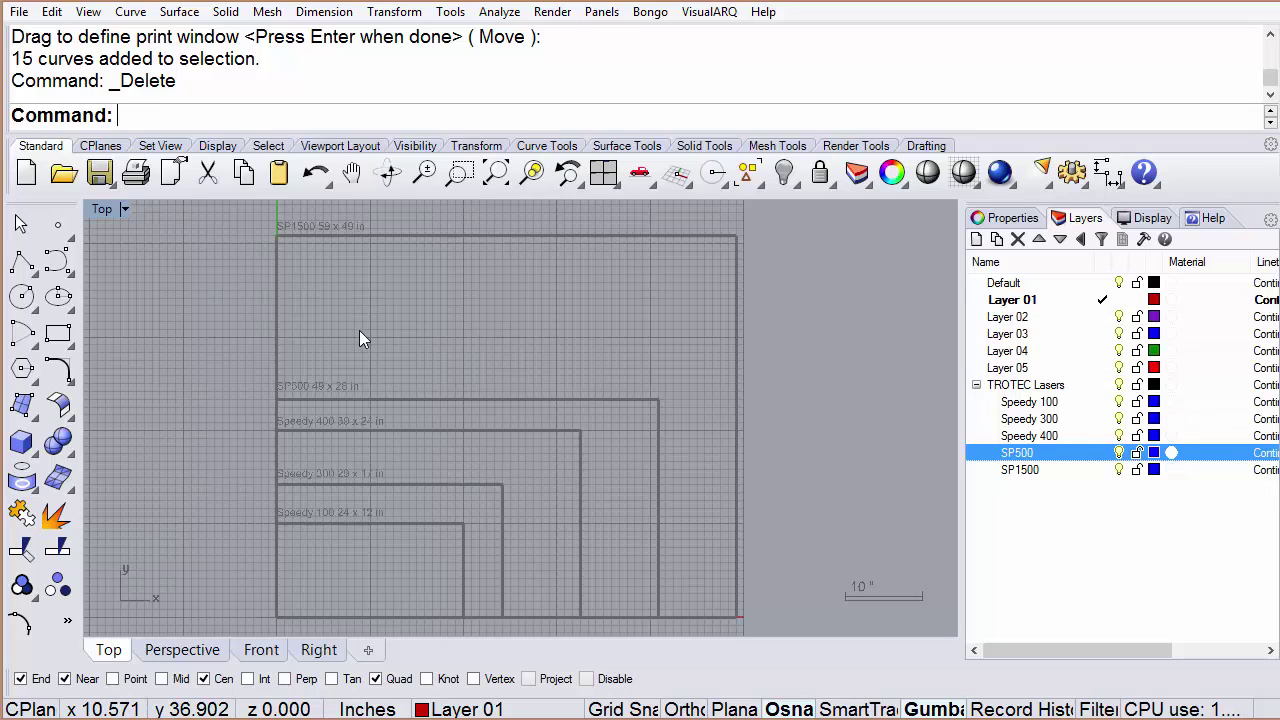
Step: Hide the Speedy 100, Speedy 400, SP500 and SP1500 bed outline layers
{"action": "mouse_move", "coordinate": [359, 331]}
{"action": "right_mouse_down"}
{"action": "mouse_move", "coordinate": [354, 340]}
{"action": "mouse_move", "coordinate": [363, 328]}
{"action": "right_mouse_up"}
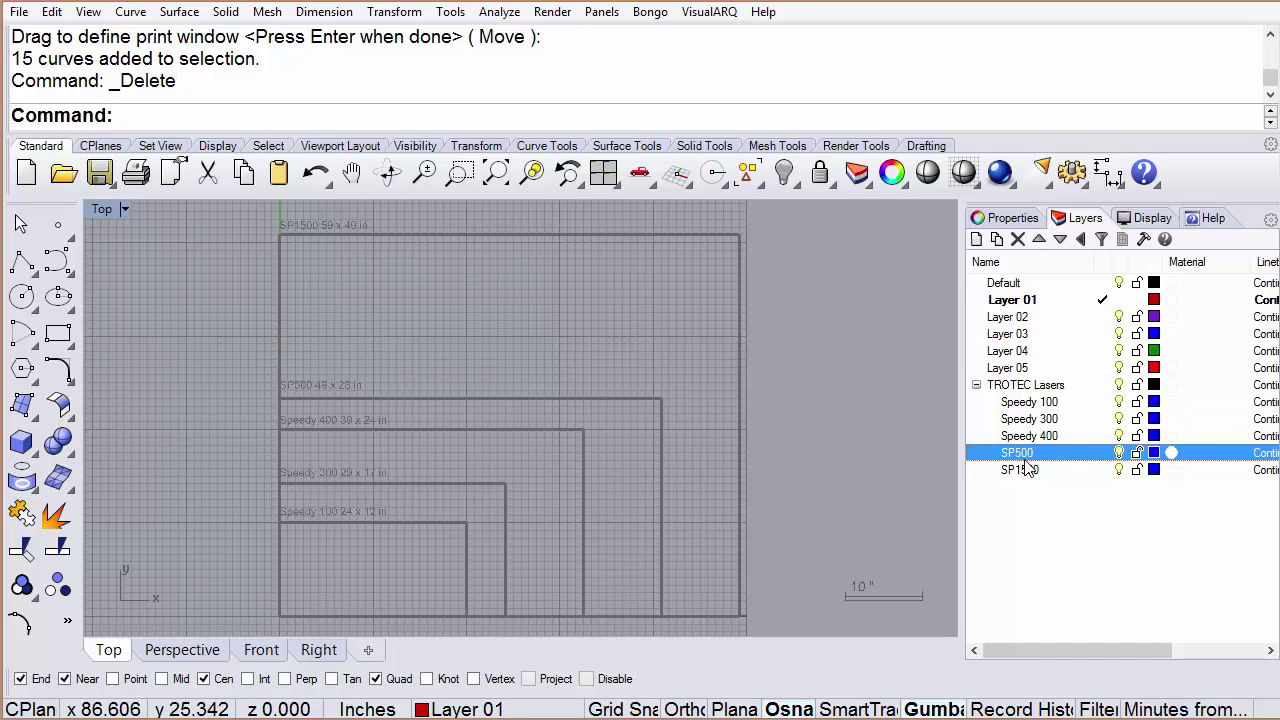
{"action": "left_click", "coordinate": [1119, 402]}
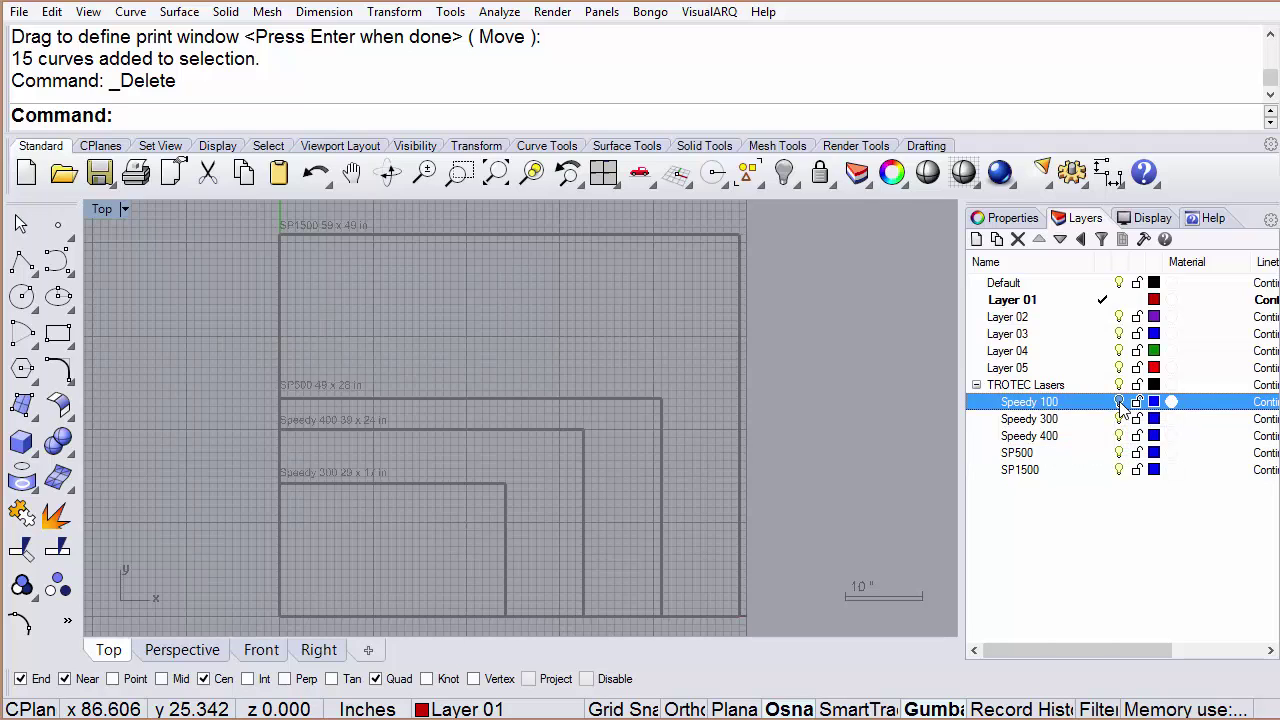
{"action": "left_click", "coordinate": [1119, 436]}
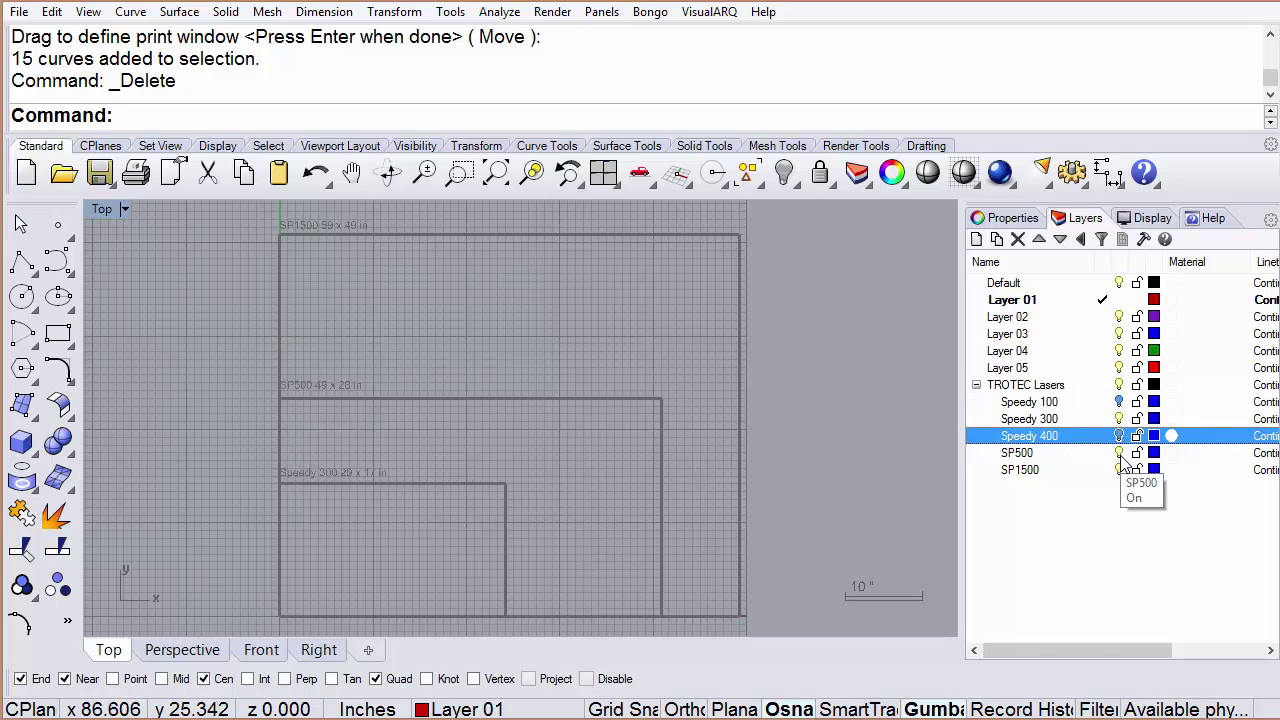
{"action": "left_click", "coordinate": [1119, 453]}
{"action": "left_click", "coordinate": [1121, 470]}
{"action": "left_click", "coordinate": [1120, 470]}
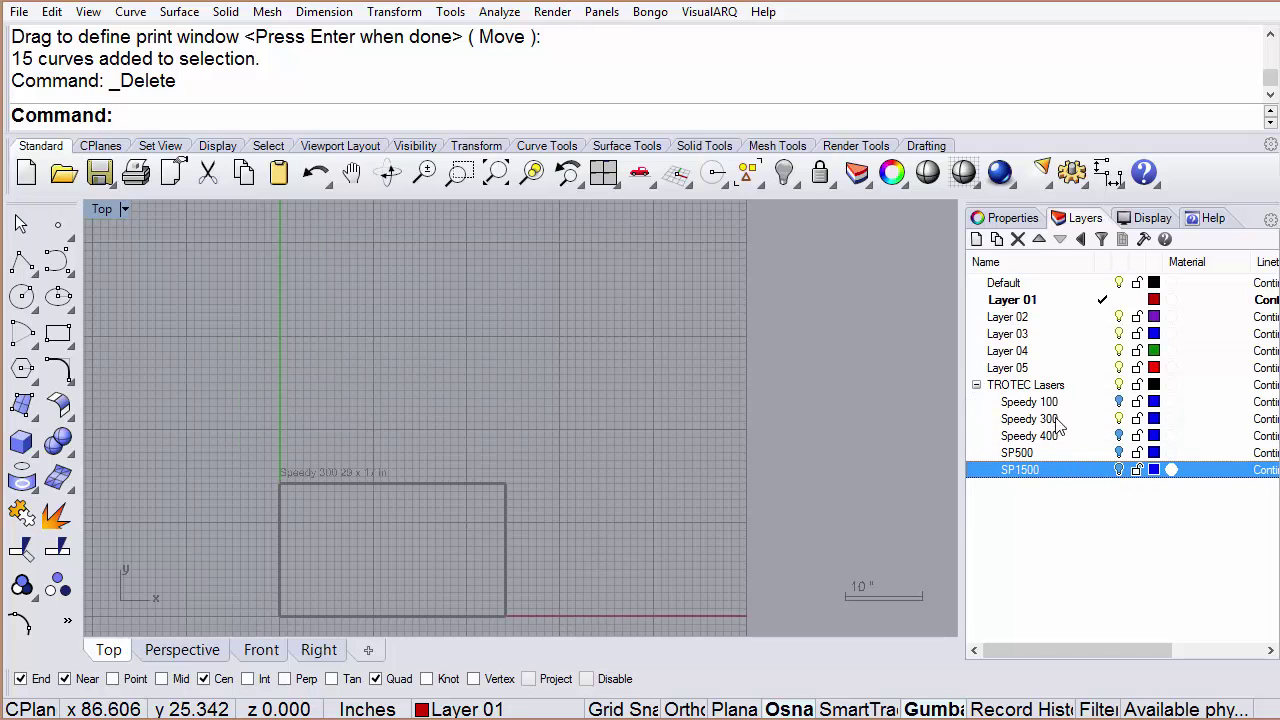
Step: Zoom and pan the Top view onto the Speedy 300 29 x 17 in frame
{"action": "right_click_drag", "start_coordinate": [374, 517], "coordinate": [512, 418]}
{"action": "scroll", "coordinate": [470, 432], "scroll_direction": "up", "scroll_amount": 2}
{"action": "scroll", "coordinate": [470, 432], "scroll_direction": "up", "scroll_amount": 2}
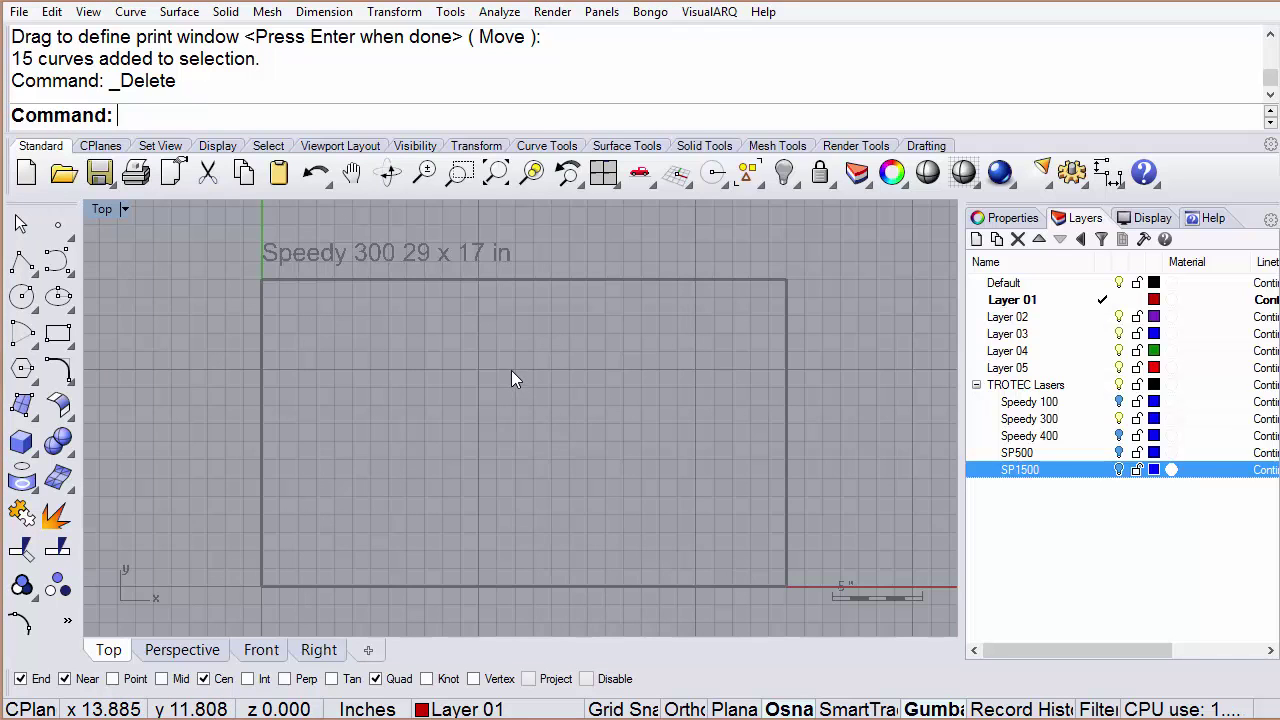
{"action": "right_click_drag", "start_coordinate": [511, 370], "coordinate": [497, 367]}
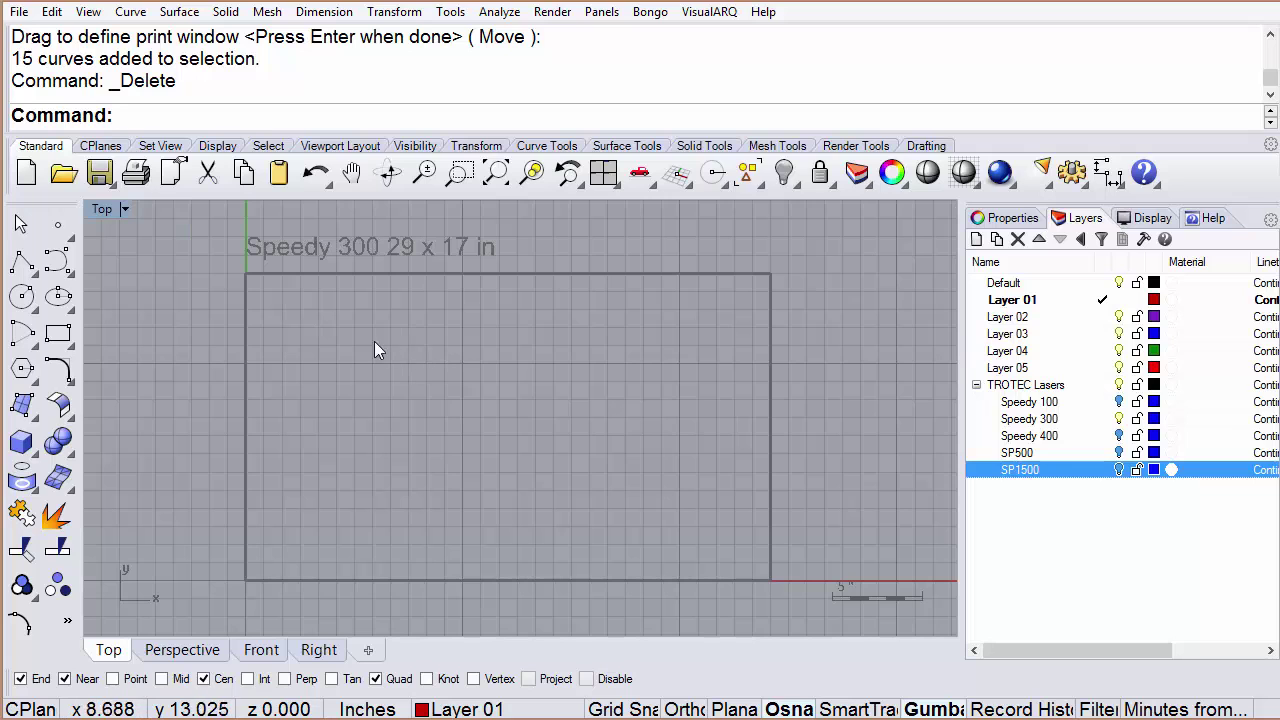
Step: Import GFD_Top_Table.3dm into the model
{"action": "left_click", "coordinate": [19, 12]}
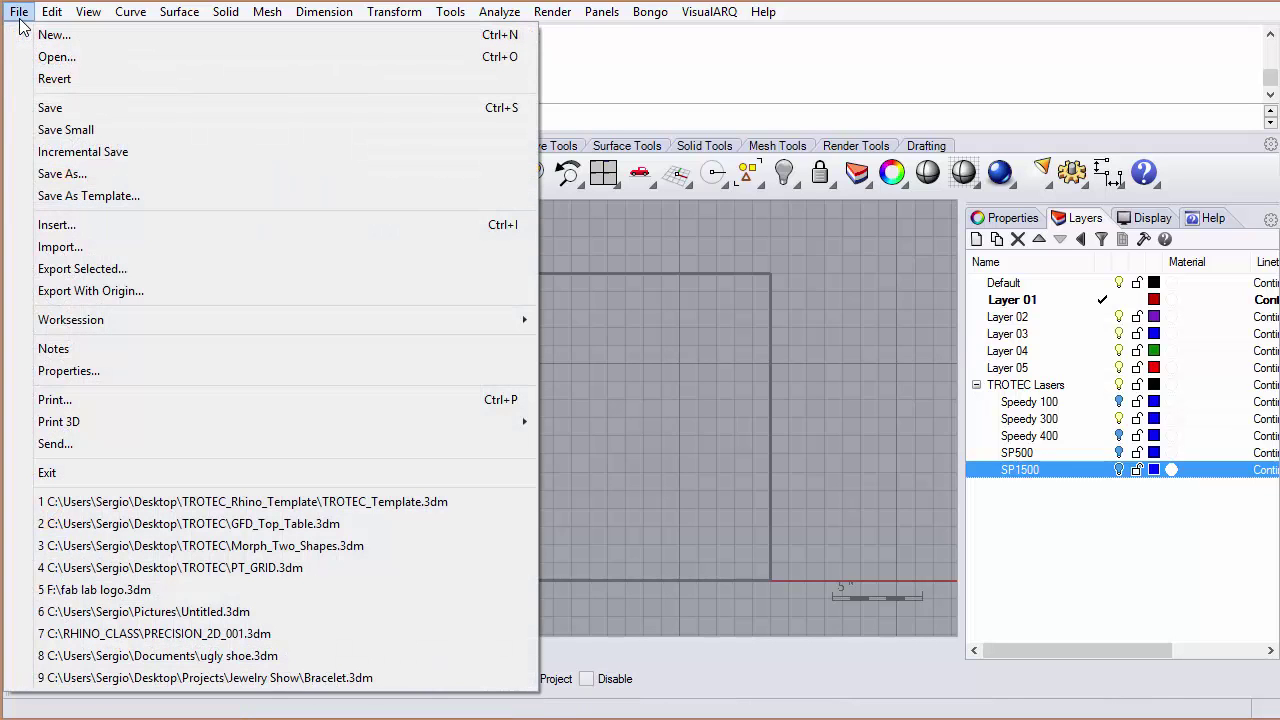
{"action": "left_click", "coordinate": [57, 247]}
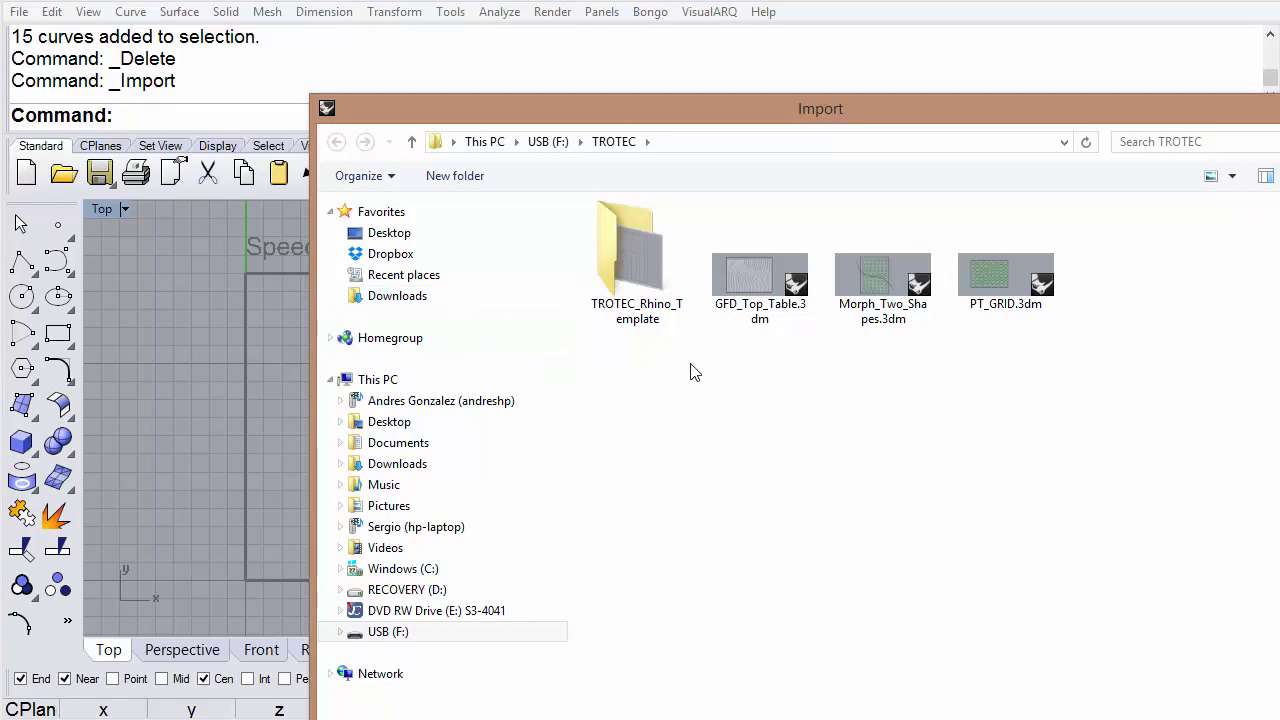
{"action": "left_click", "coordinate": [760, 289]}
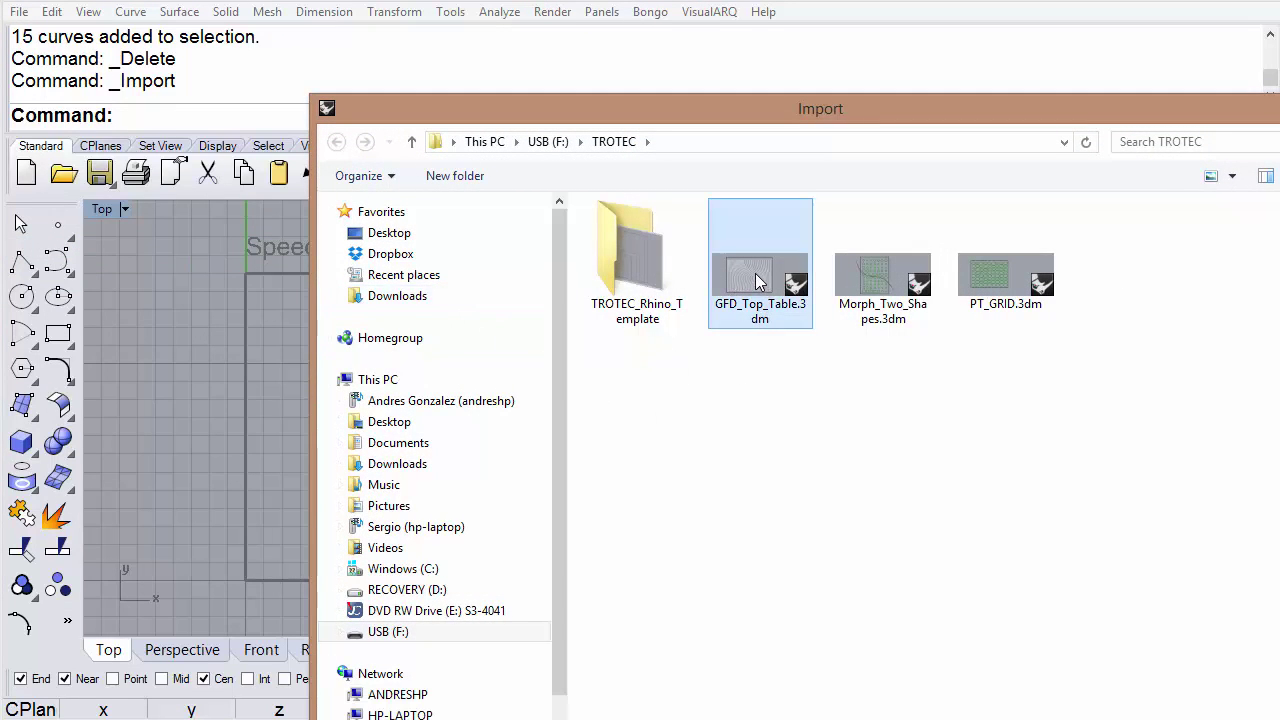
{"action": "double_click", "coordinate": [757, 282]}
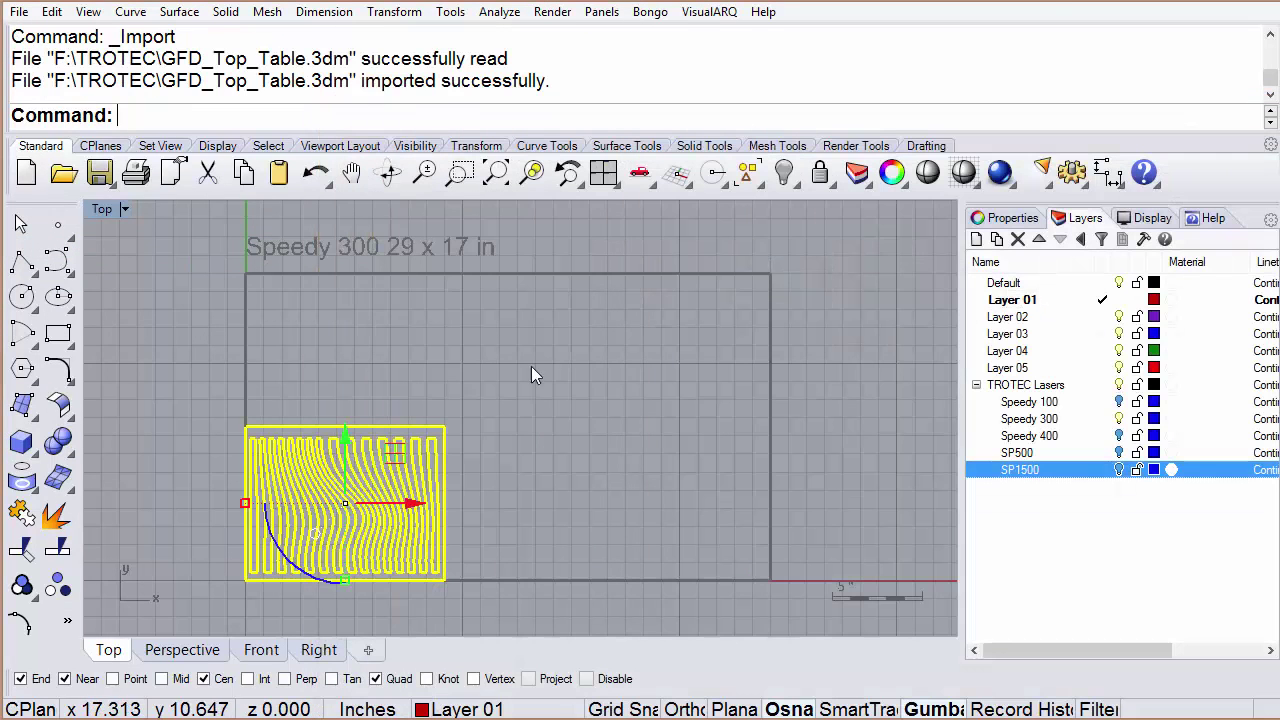
Step: Move the pattern from its lower-left corner to the Speedy 300 frame's top-left corner
{"action": "left_click", "coordinate": [69, 624]}
{"action": "mouse_move", "coordinate": [192, 330]}
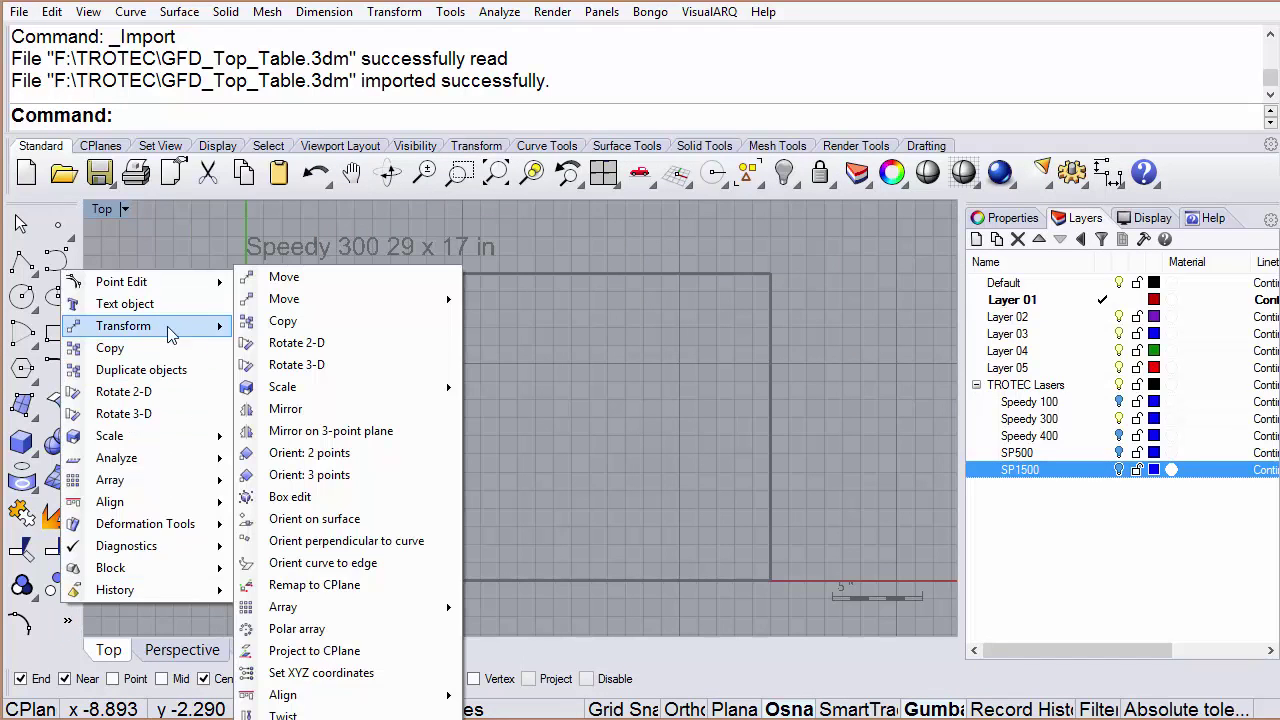
{"action": "left_click", "coordinate": [300, 280]}
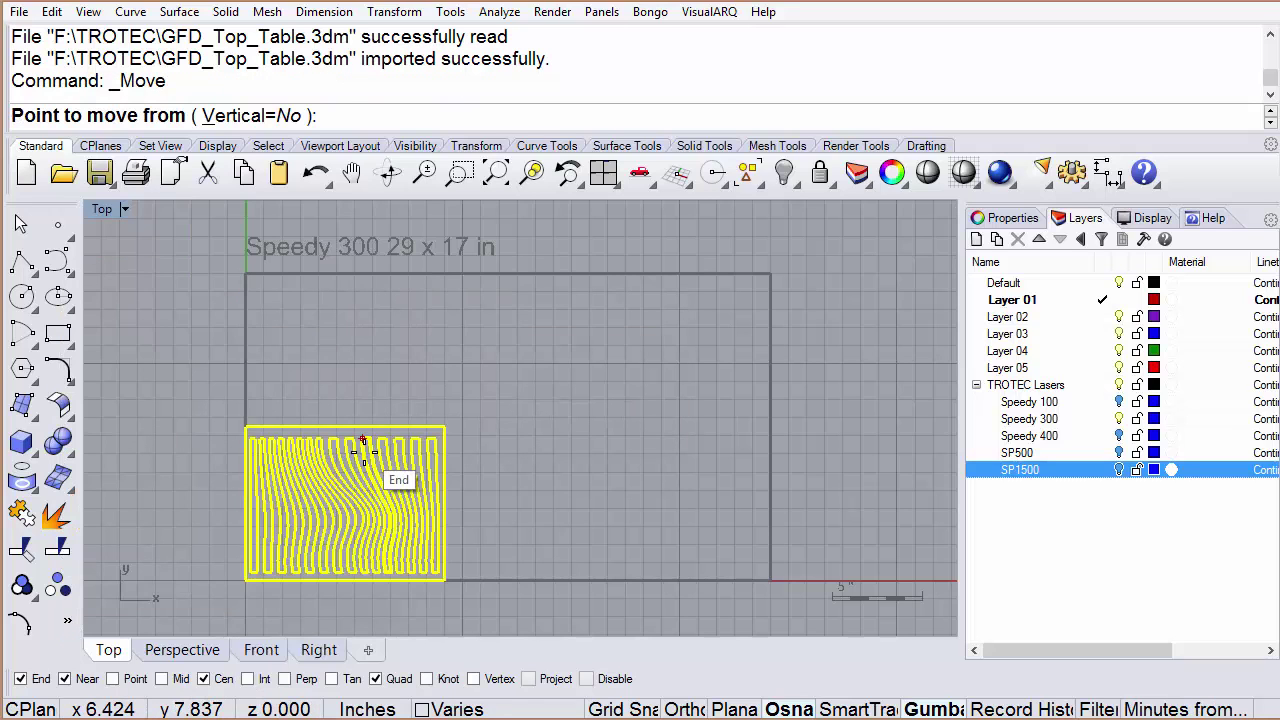
{"action": "left_click", "coordinate": [242, 426]}
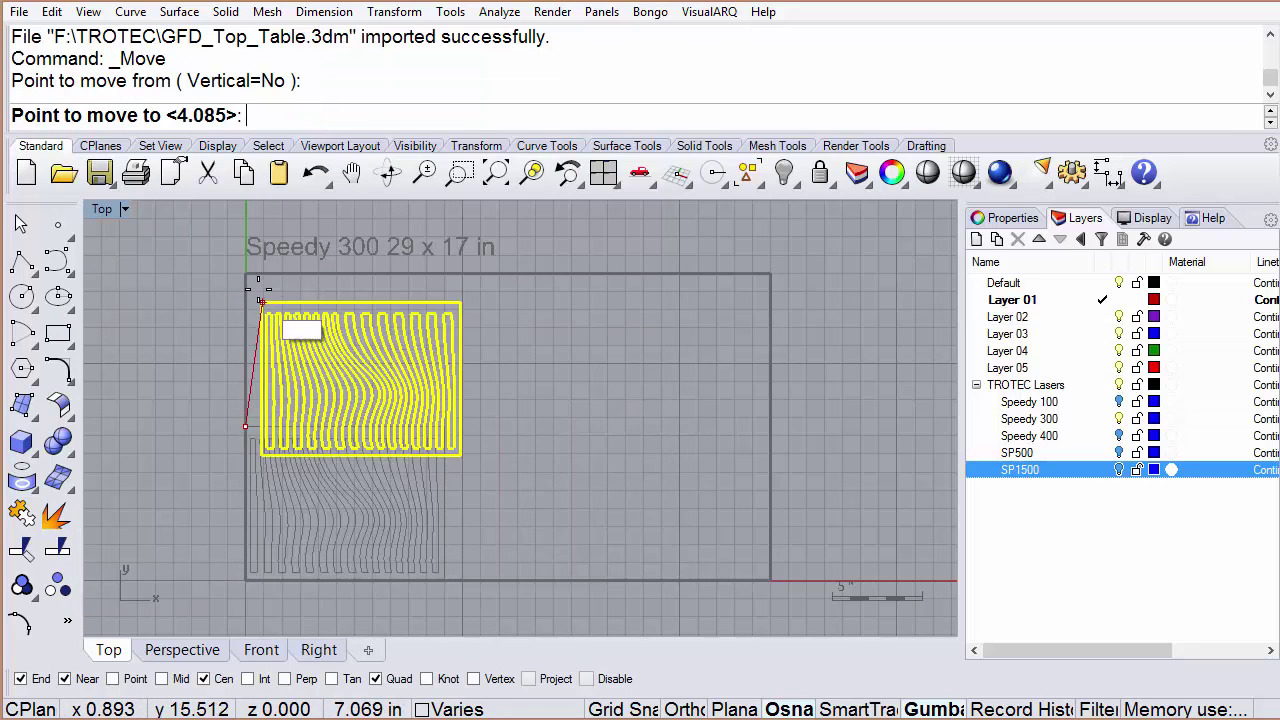
{"action": "left_click", "coordinate": [245, 274]}
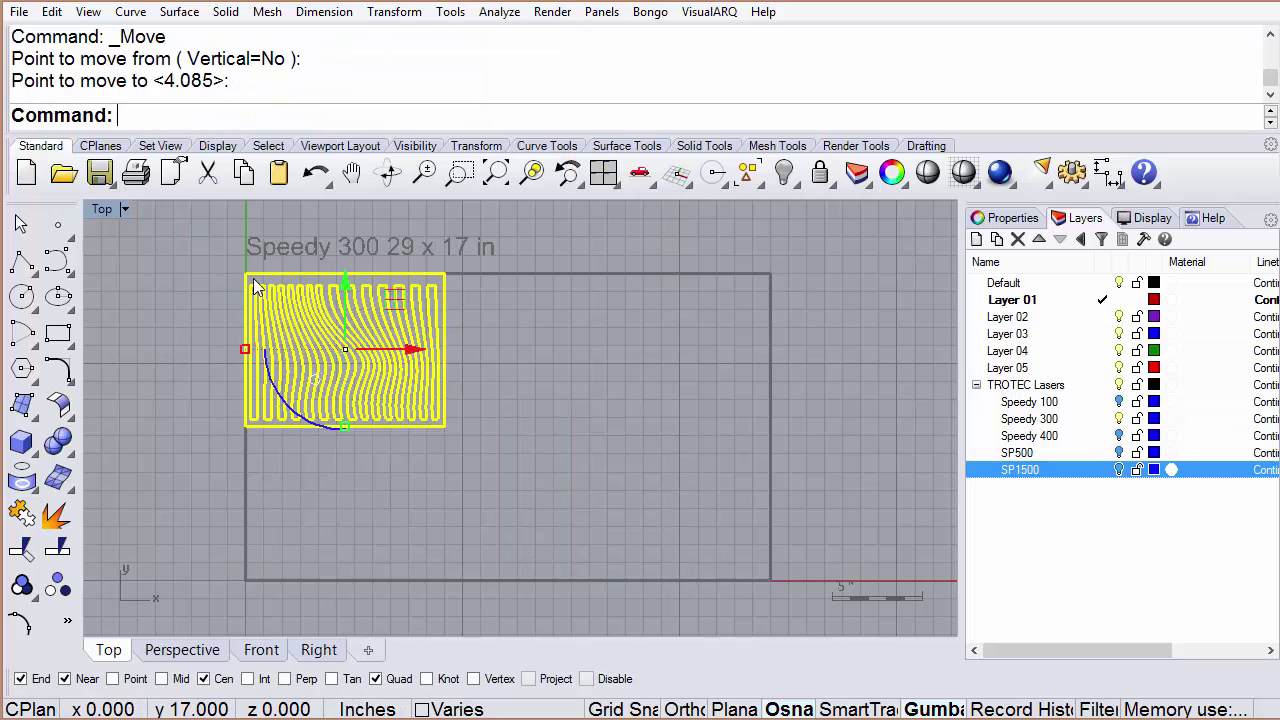
{"action": "left_click", "coordinate": [365, 469]}
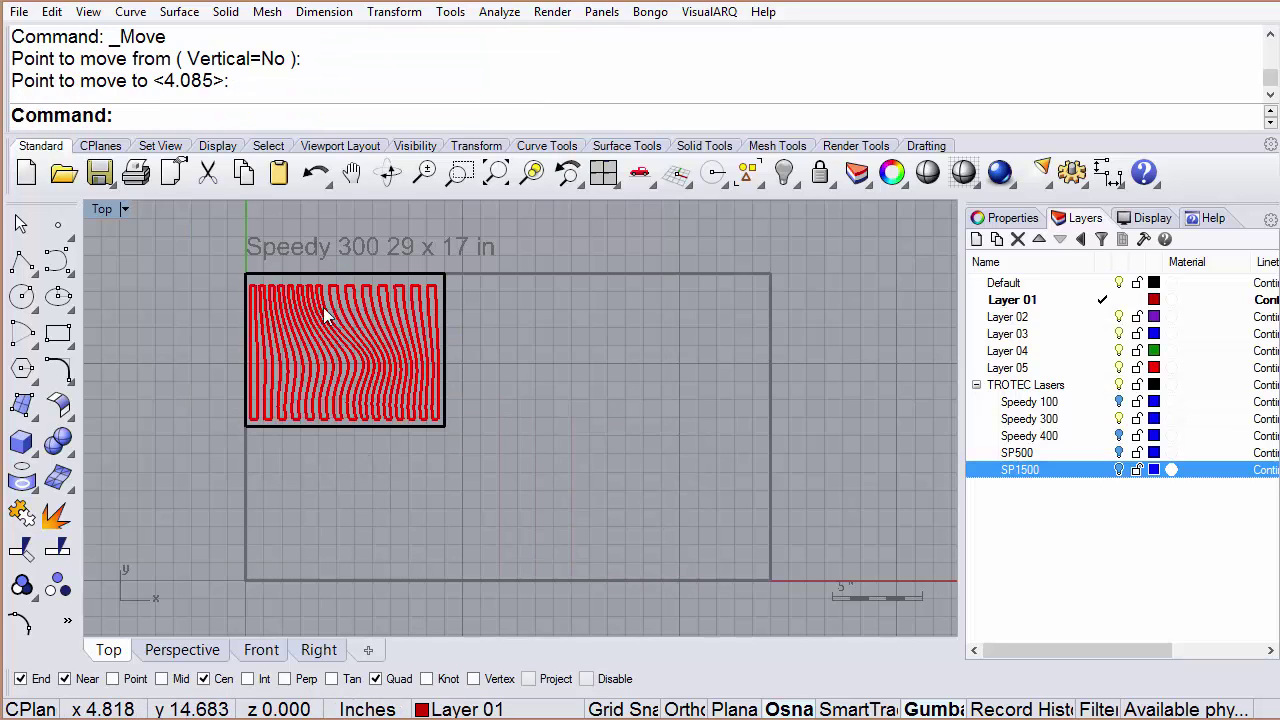
{"action": "scroll", "coordinate": [316, 306], "scroll_direction": "up", "scroll_amount": 1}
Step: Window-select the 15 wavy curves and scale them down slightly with the gumball handles
{"action": "scroll", "coordinate": [314, 298], "scroll_direction": "up", "scroll_amount": 4}
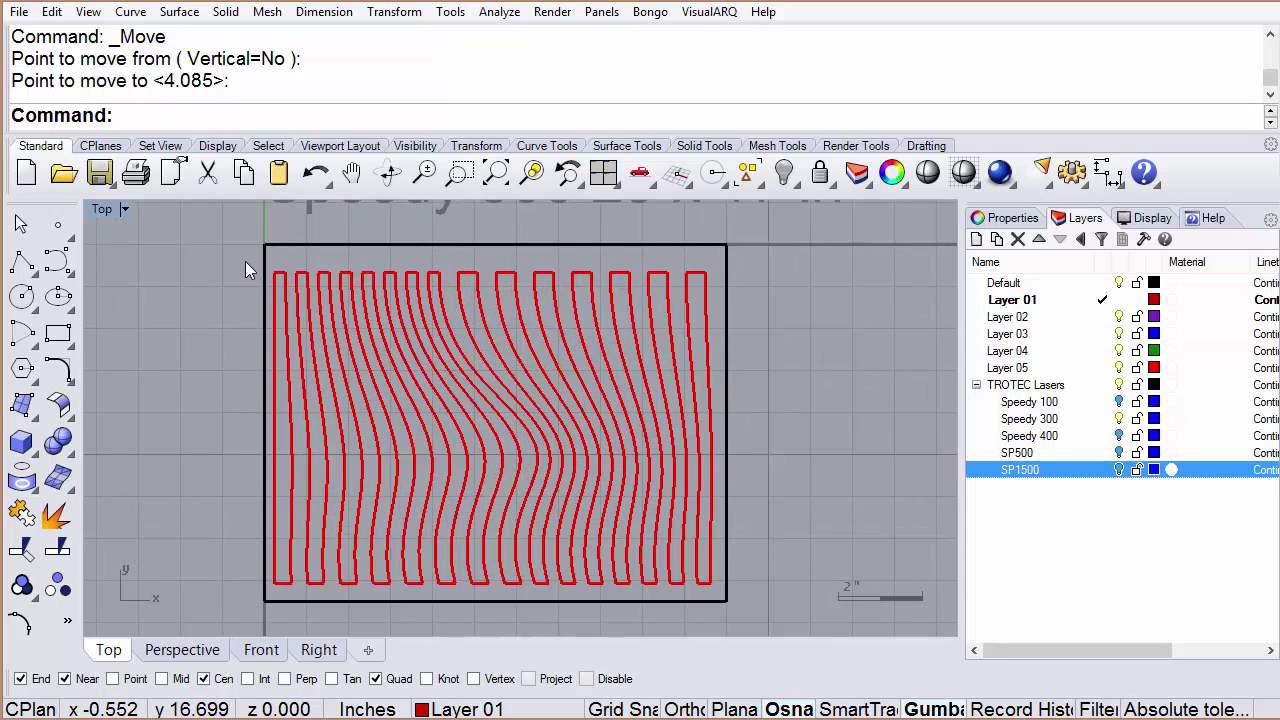
{"action": "left_click_drag", "start_coordinate": [241, 258], "coordinate": [752, 594]}
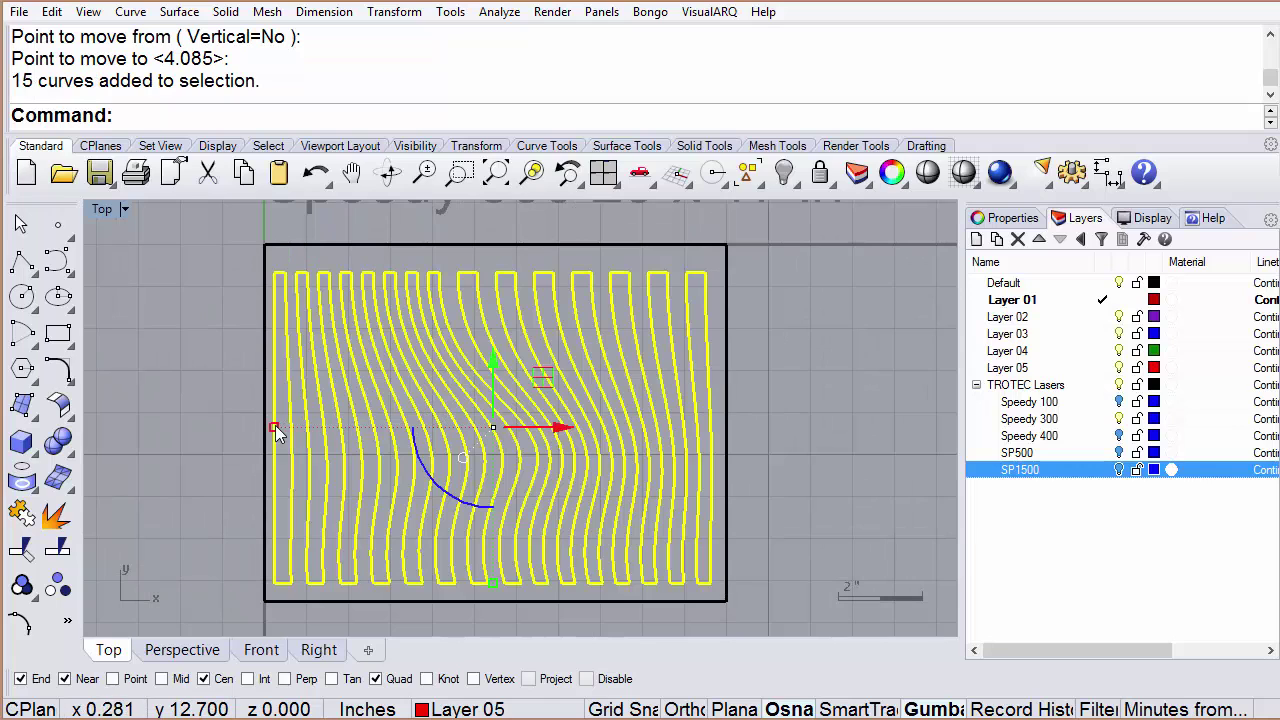
{"action": "left_click_drag", "start_coordinate": [275, 429], "coordinate": [284, 430]}
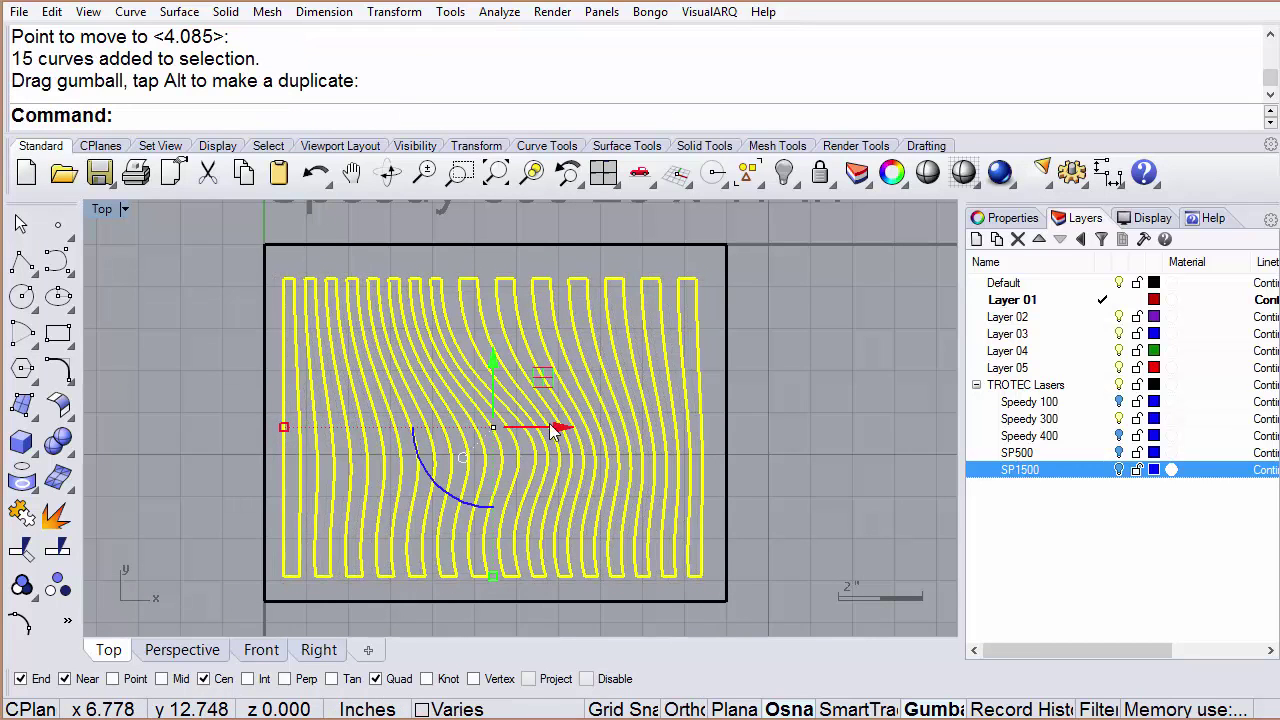
{"action": "left_click_drag", "start_coordinate": [558, 429], "coordinate": [560, 430]}
{"action": "left_click_drag", "start_coordinate": [492, 362], "coordinate": [492, 360]}
{"action": "left_click", "coordinate": [193, 312]}
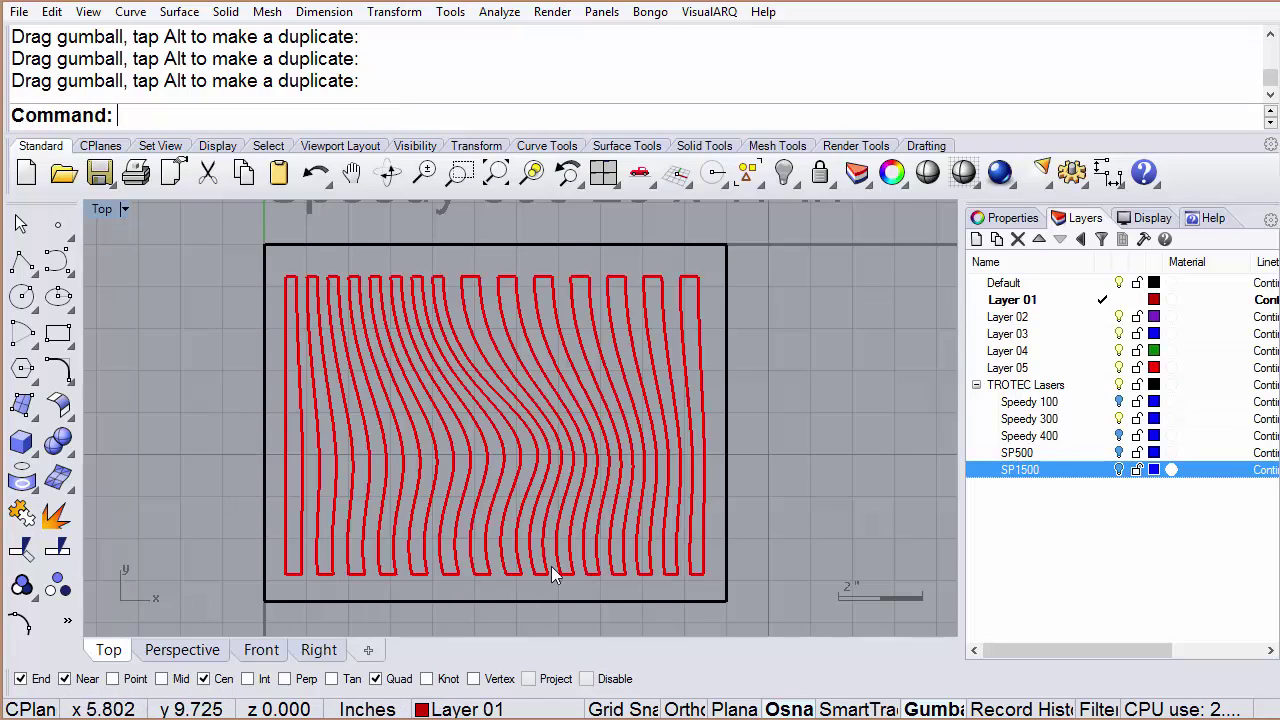
Step: Delete the black border rectangle around the pattern and reselect the wavy curves
{"action": "left_click", "coordinate": [616, 601]}
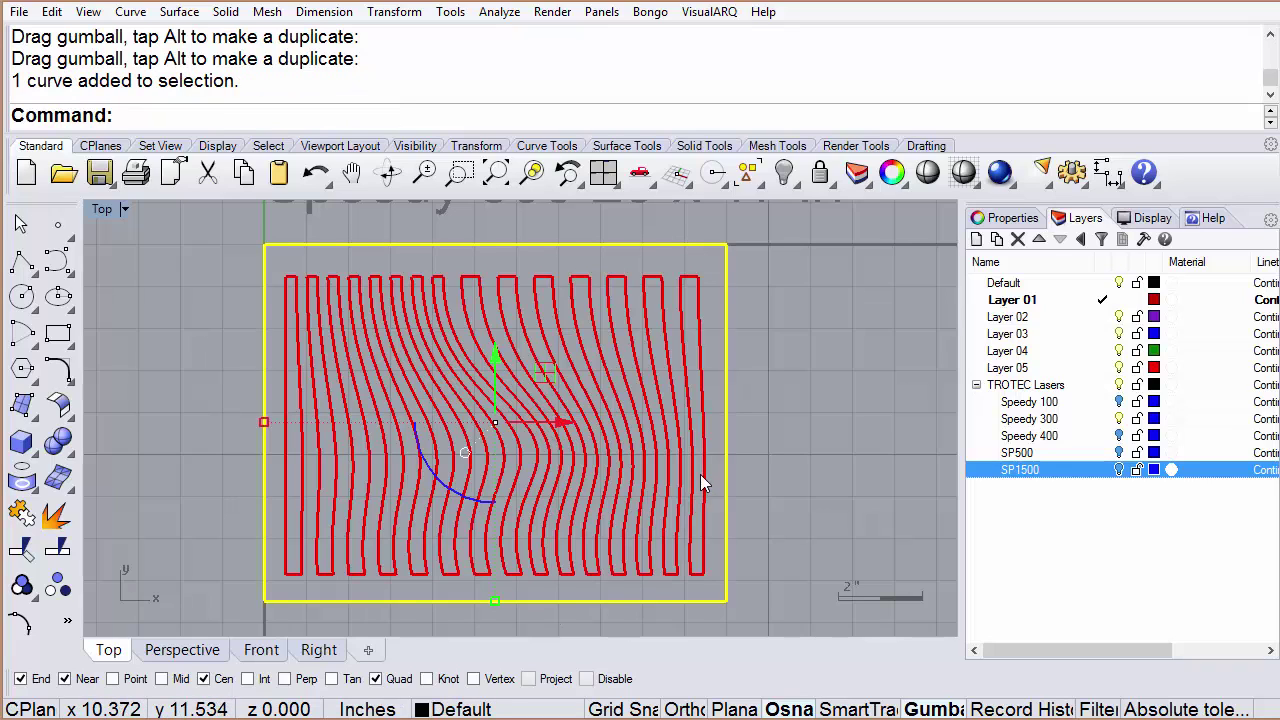
{"action": "key", "text": "Delete"}
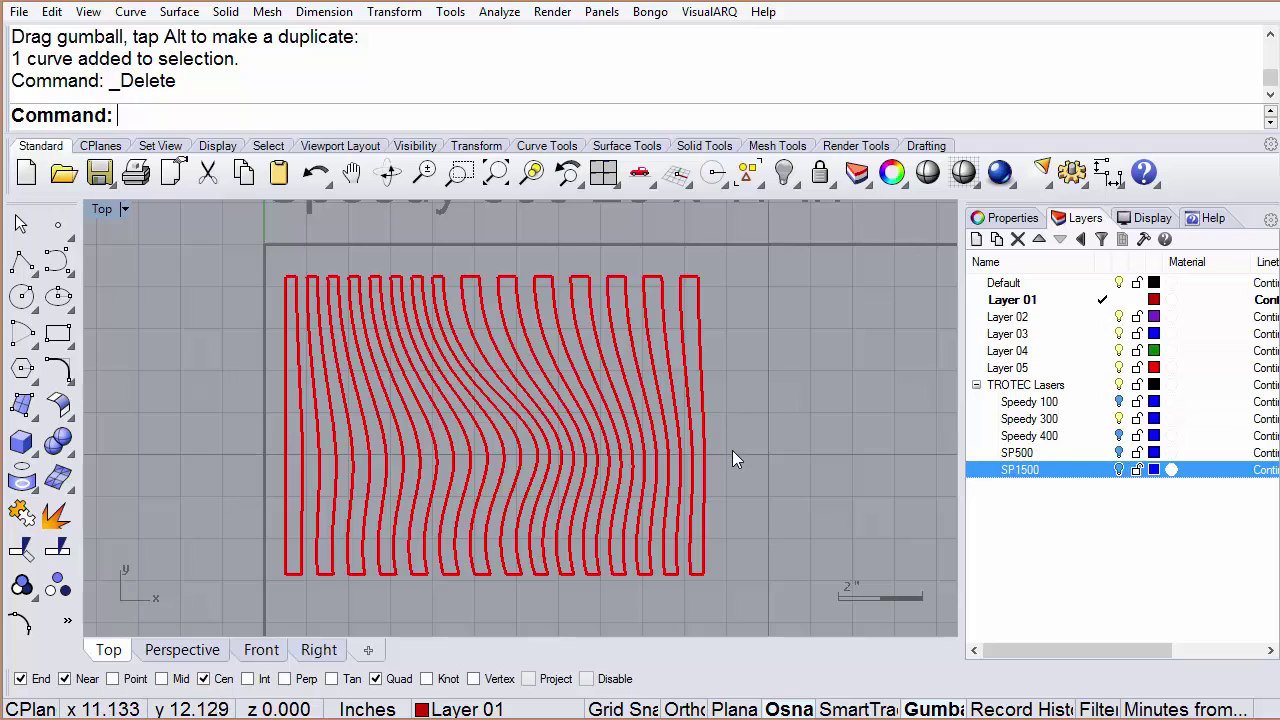
{"action": "left_click_drag", "start_coordinate": [519, 395], "coordinate": [279, 380]}
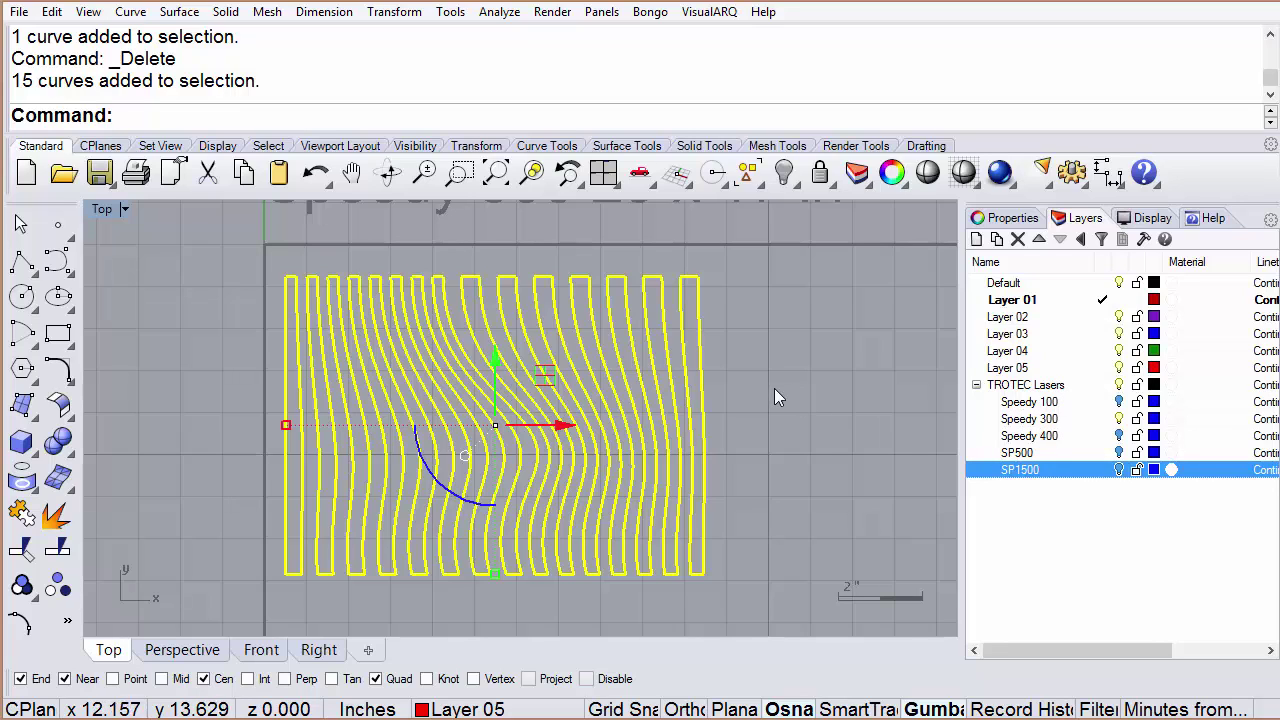
Step: Zoom out to the Speedy 300 bed and turn off the TROTEC Lasers layer
{"action": "left_click", "coordinate": [789, 348]}
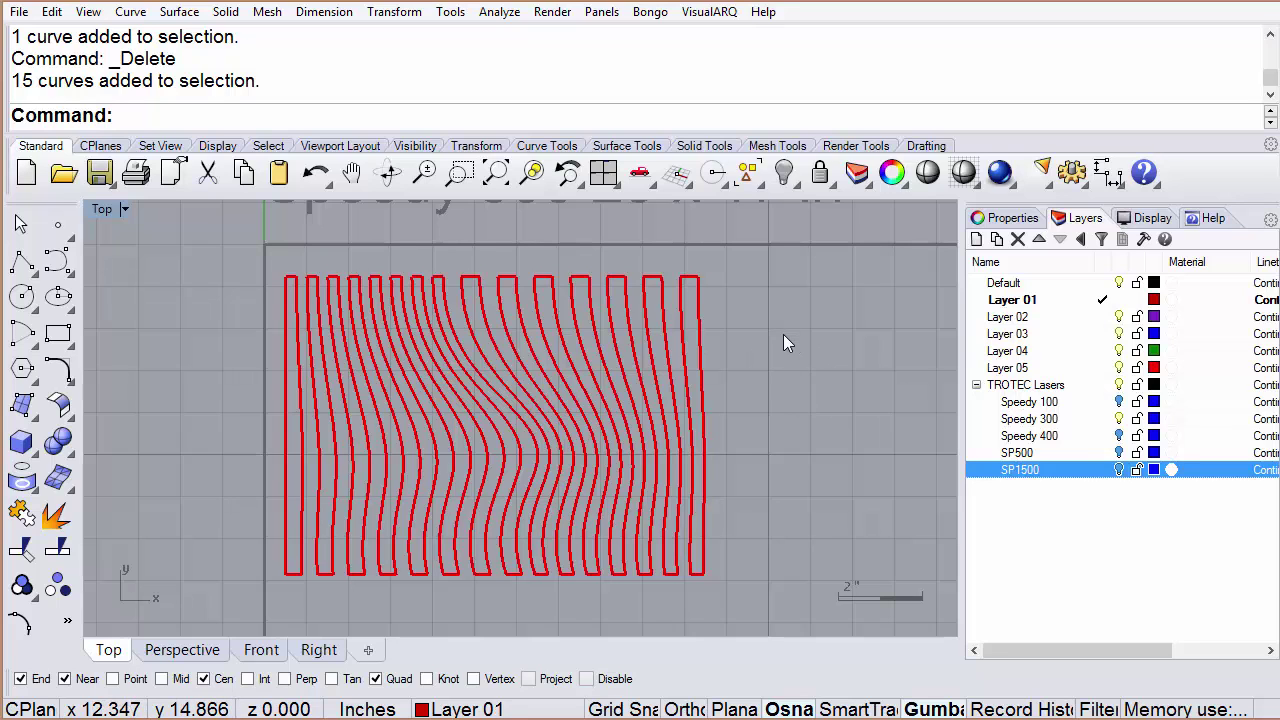
{"action": "scroll", "coordinate": [783, 334], "scroll_direction": "down", "scroll_amount": 4}
{"action": "right_click_drag", "start_coordinate": [830, 345], "coordinate": [585, 387]}
{"action": "scroll", "coordinate": [688, 345], "scroll_direction": "down", "scroll_amount": 3}
{"action": "scroll", "coordinate": [585, 387], "scroll_direction": "up", "scroll_amount": 1}
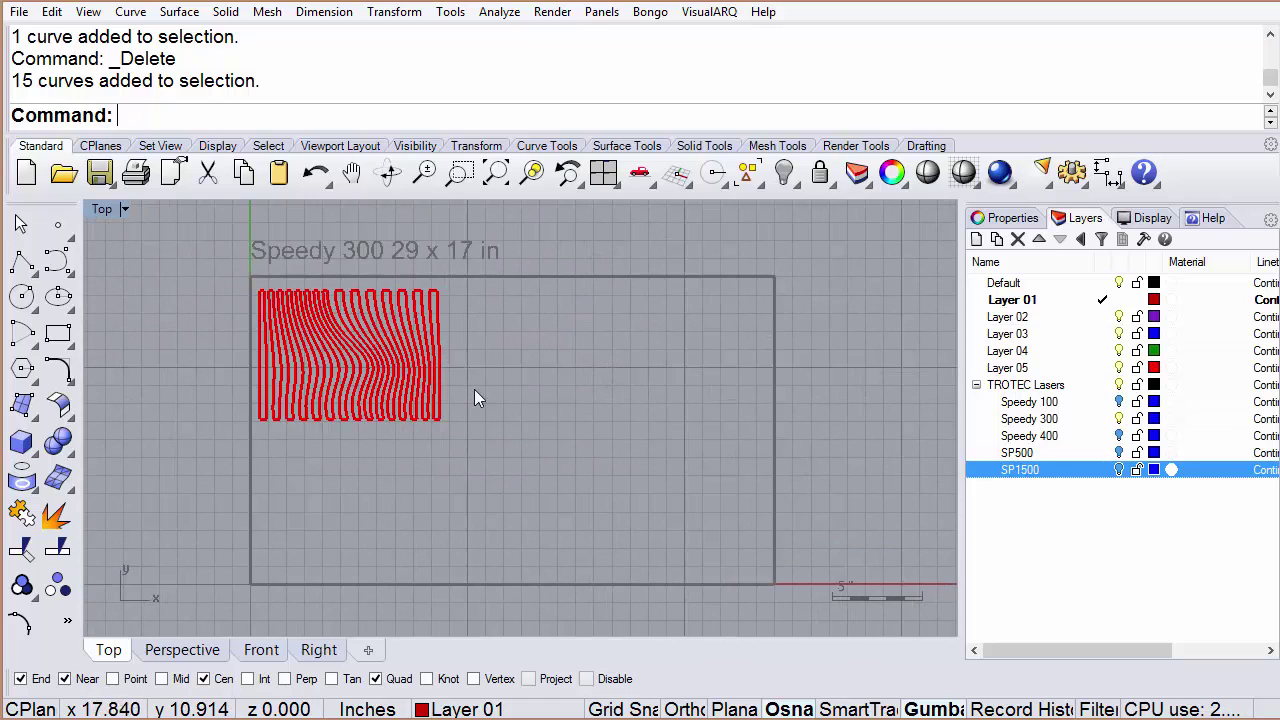
{"action": "right_click_drag", "start_coordinate": [474, 397], "coordinate": [485, 381]}
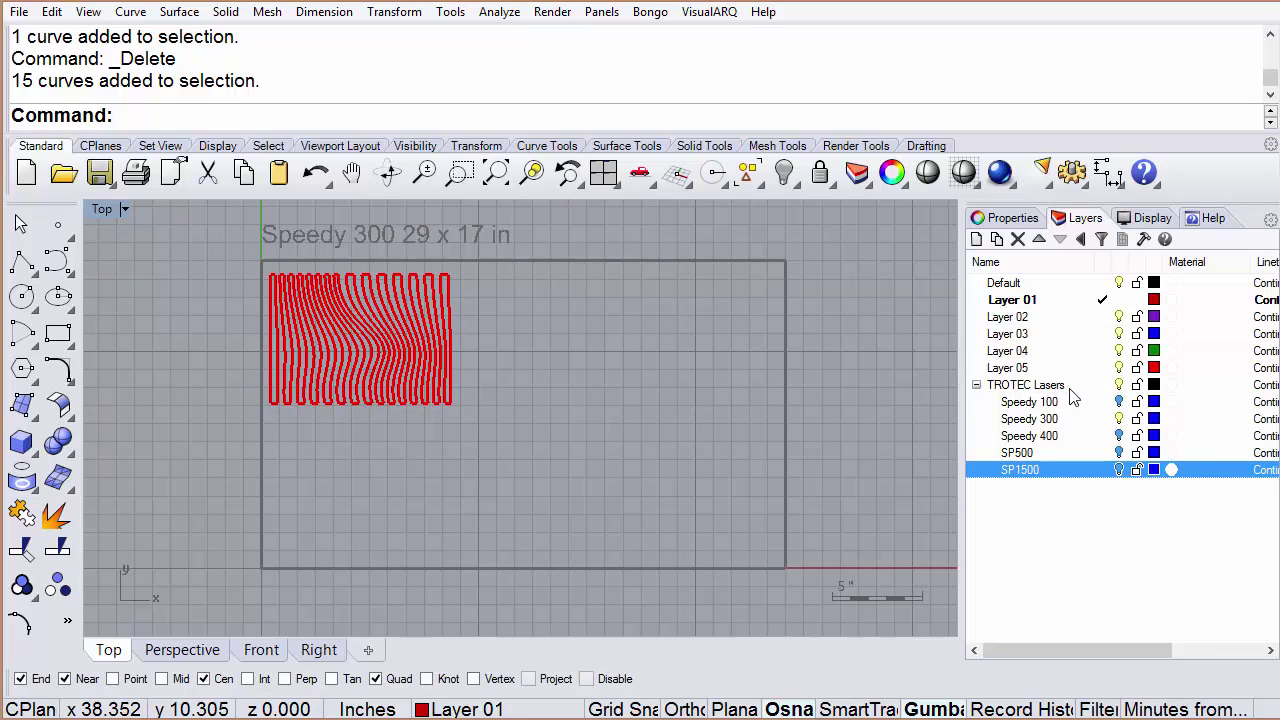
{"action": "left_click", "coordinate": [1119, 385]}
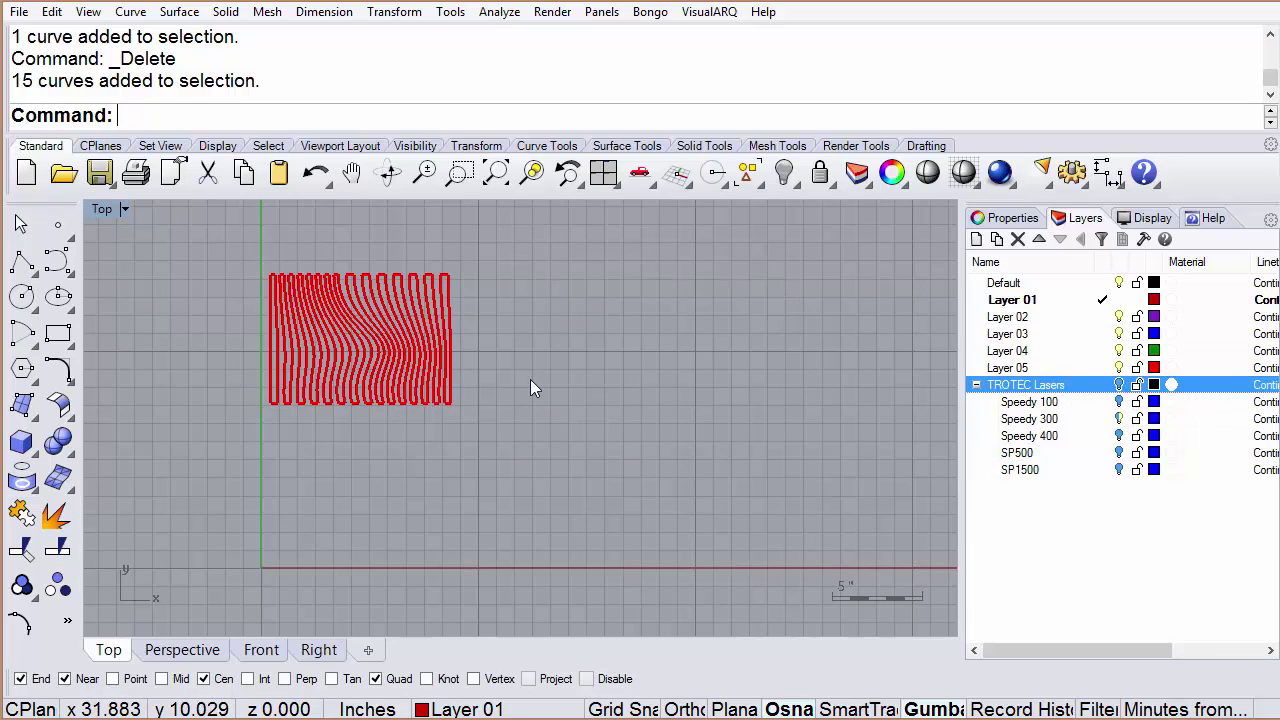
Step: Zoom in on the red wavy curves and select several to check them
{"action": "scroll", "coordinate": [345, 345], "scroll_direction": "up", "scroll_amount": 4}
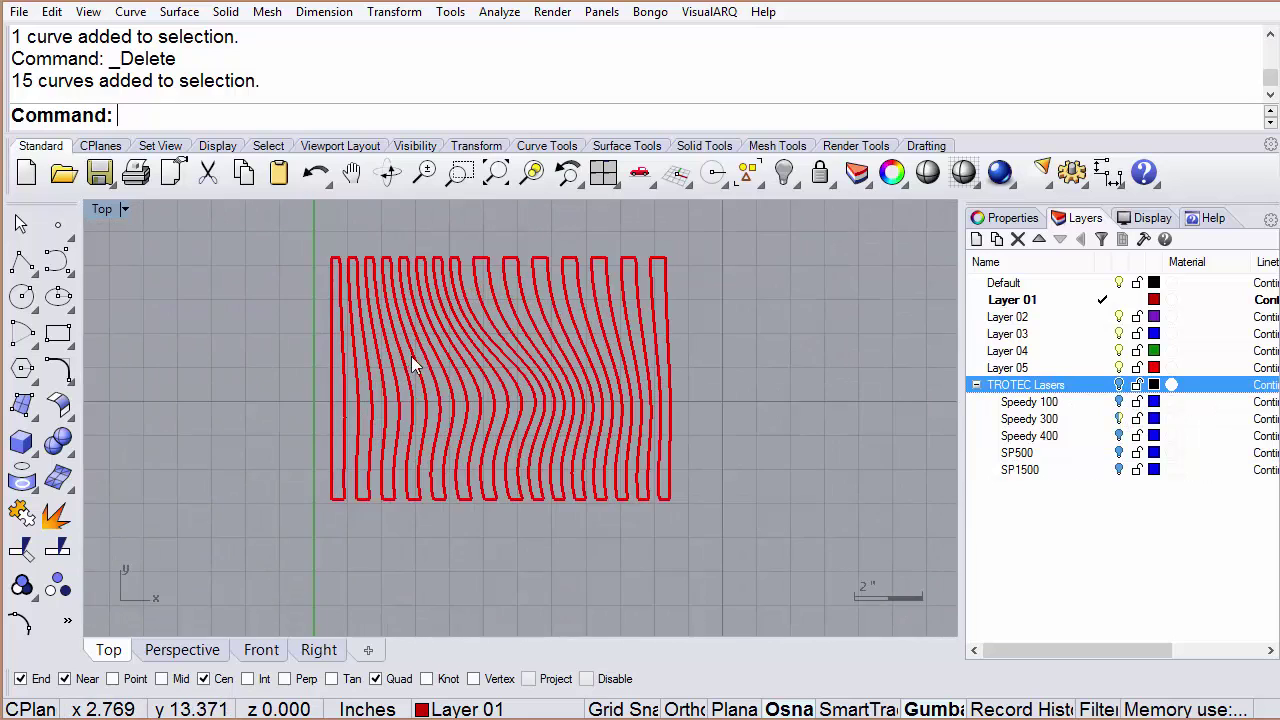
{"action": "right_click_drag", "start_coordinate": [592, 380], "coordinate": [509, 354]}
{"action": "scroll", "coordinate": [338, 318], "scroll_direction": "up", "scroll_amount": 2}
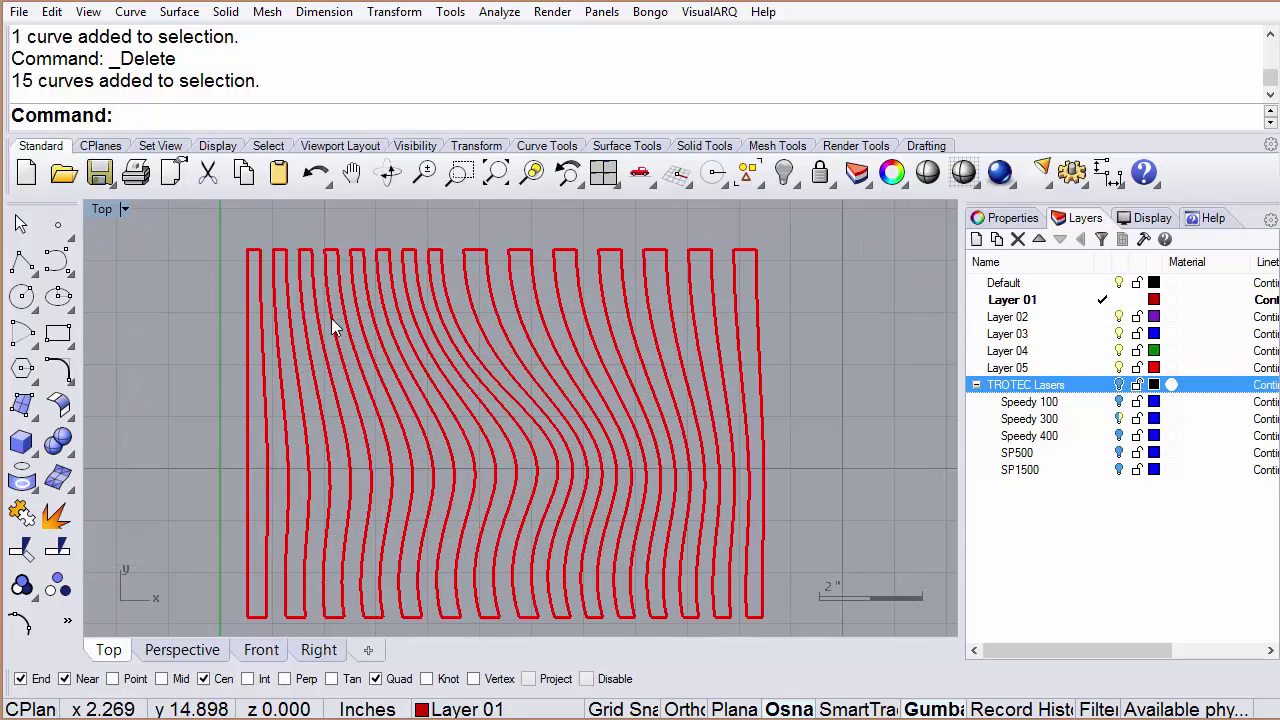
{"action": "left_click", "coordinate": [314, 307]}
{"action": "left_click", "coordinate": [275, 331]}
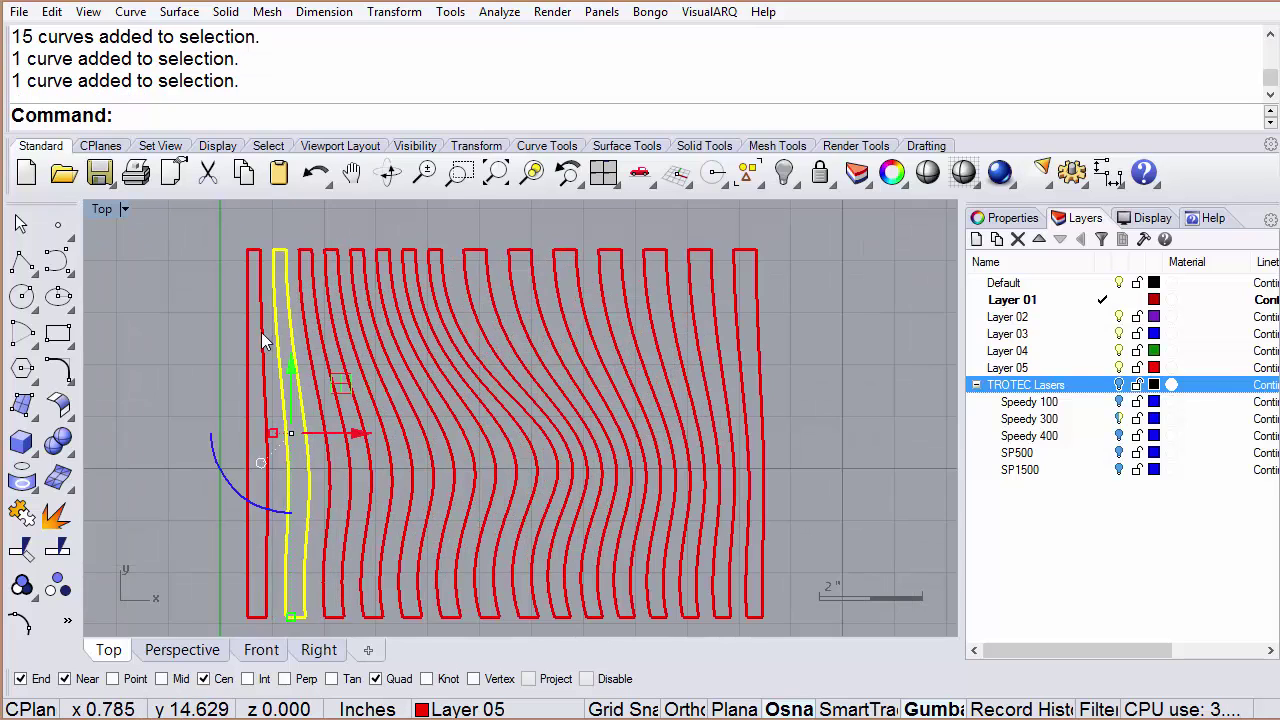
{"action": "left_click", "coordinate": [264, 340]}
{"action": "left_click", "coordinate": [190, 308]}
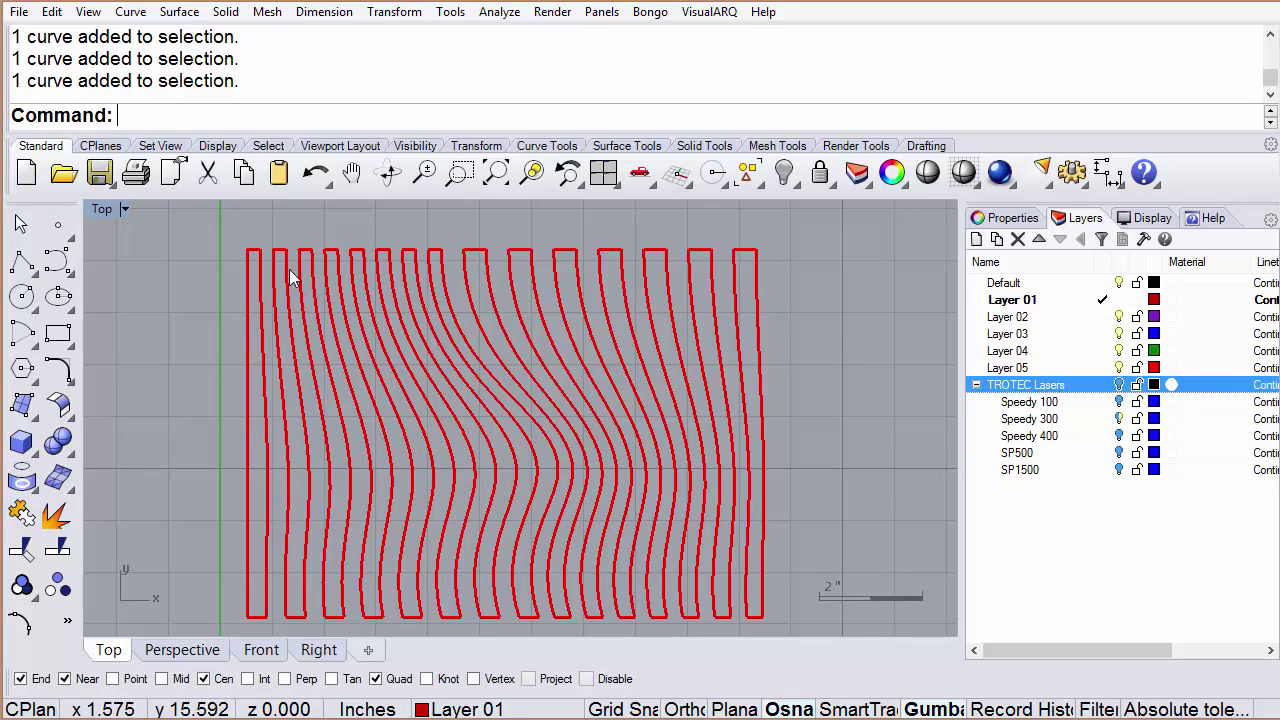
Step: Start a print to the Trotec Engraver and frame the print window over the curves at 1:1
{"action": "left_click", "coordinate": [19, 12]}
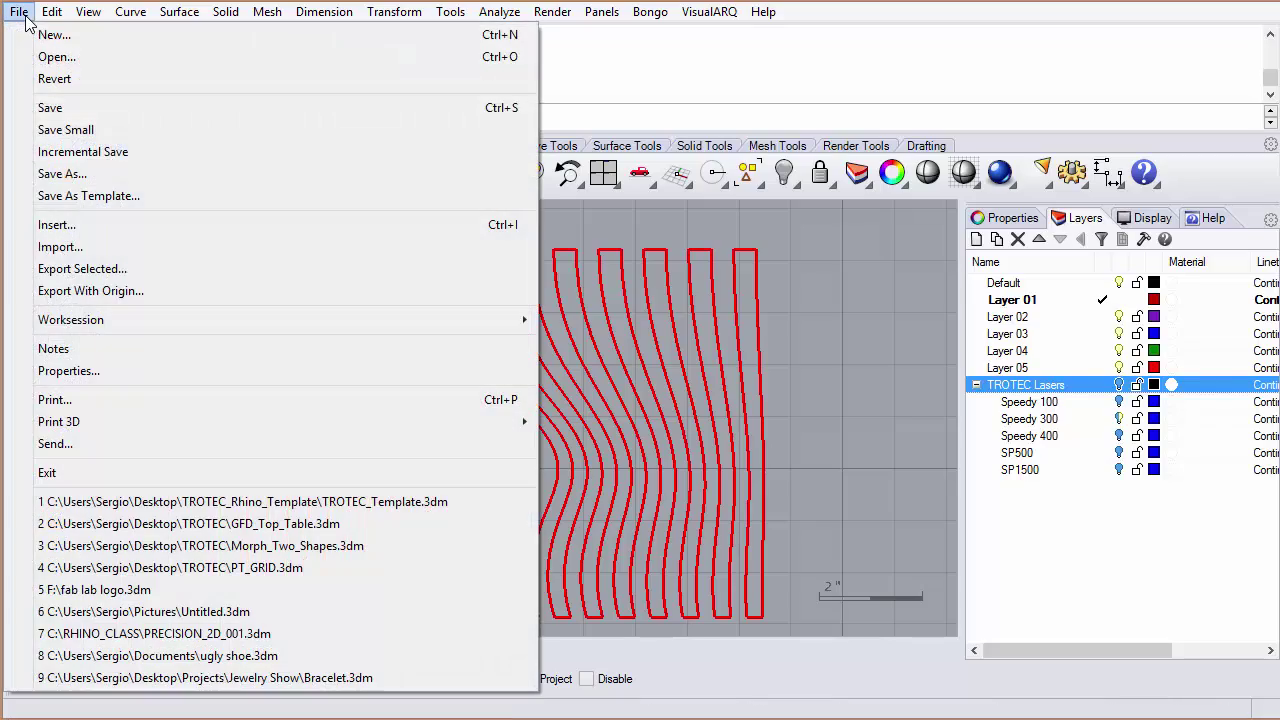
{"action": "left_click", "coordinate": [54, 400]}
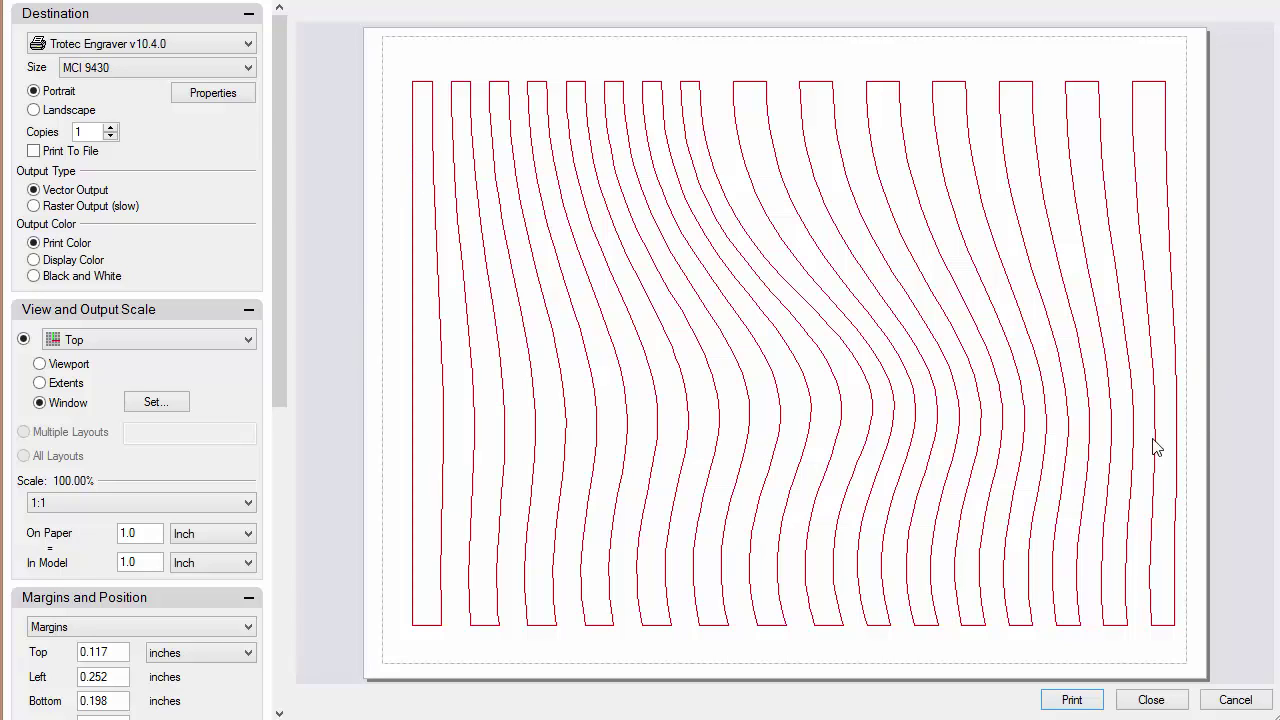
{"action": "left_click", "coordinate": [153, 403]}
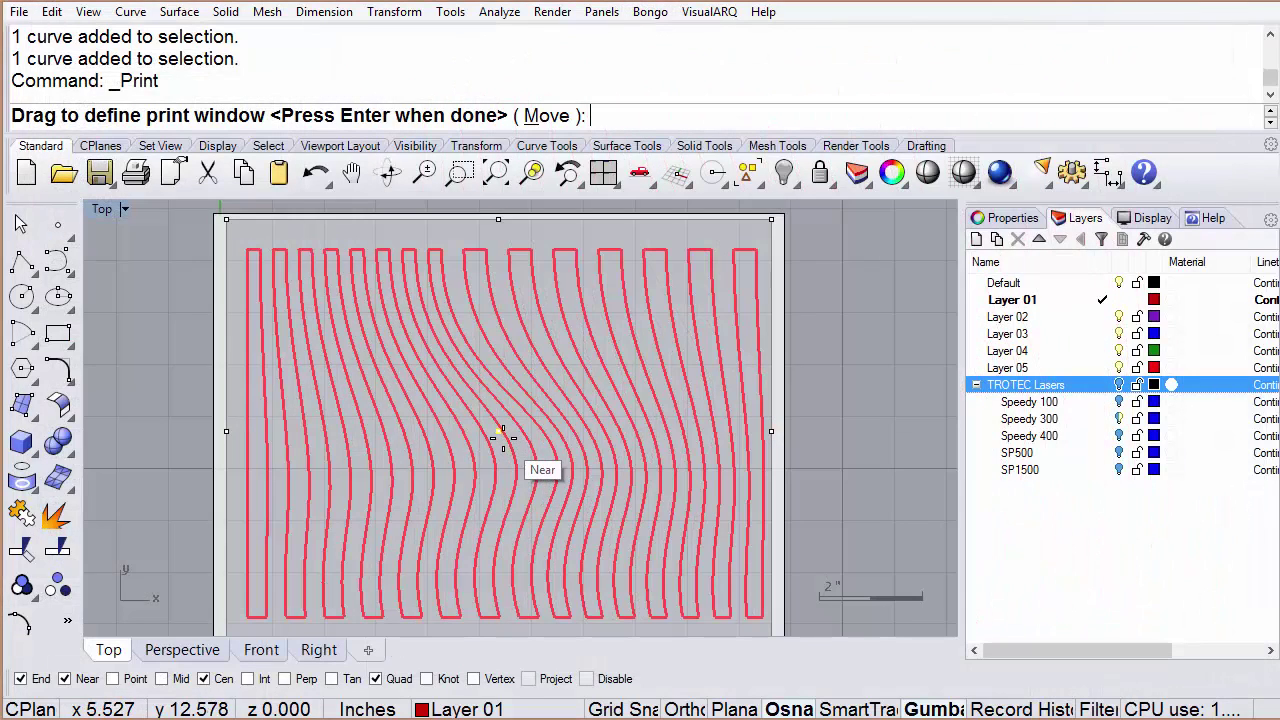
{"action": "left_click", "coordinate": [503, 437]}
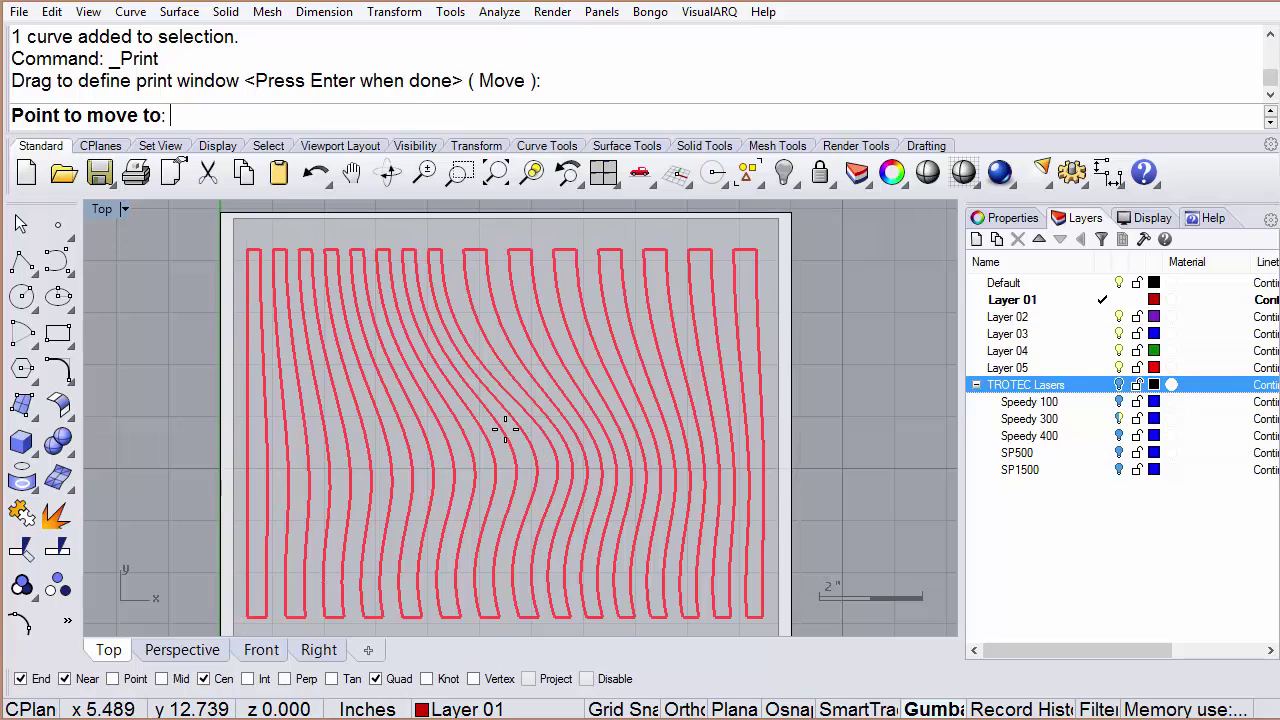
{"action": "left_click", "coordinate": [506, 430]}
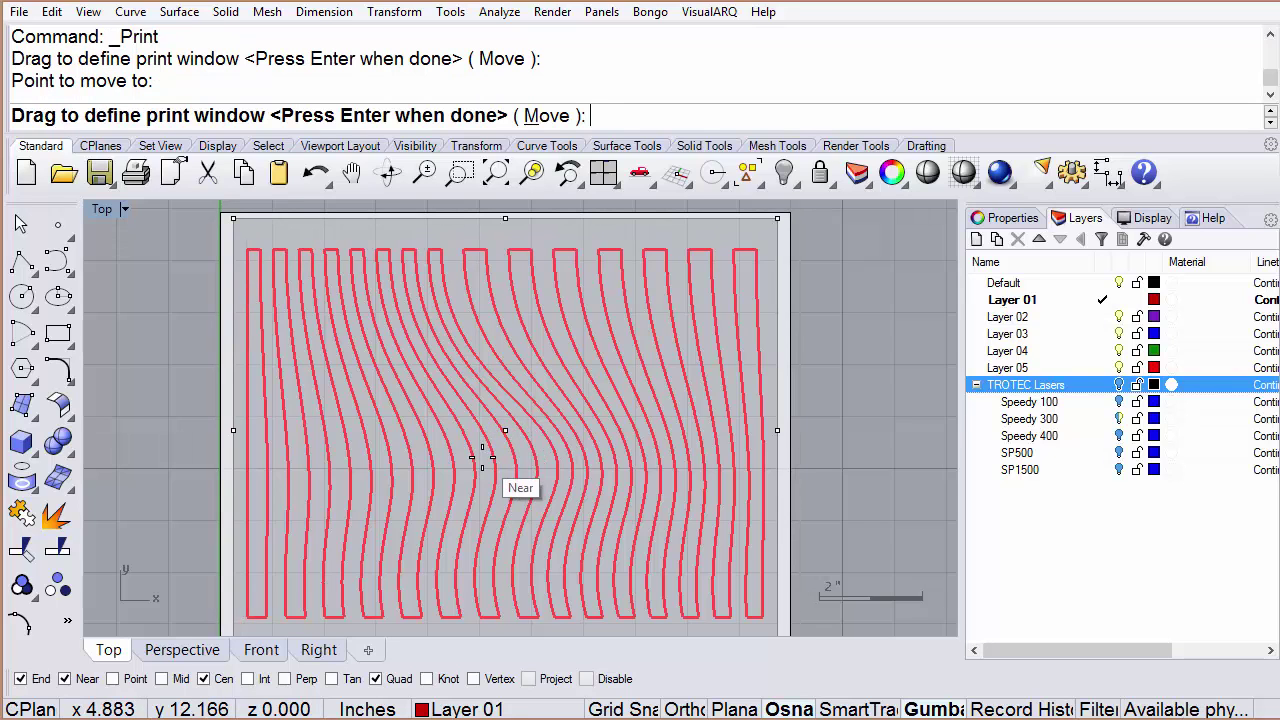
{"action": "key", "text": "Return"}
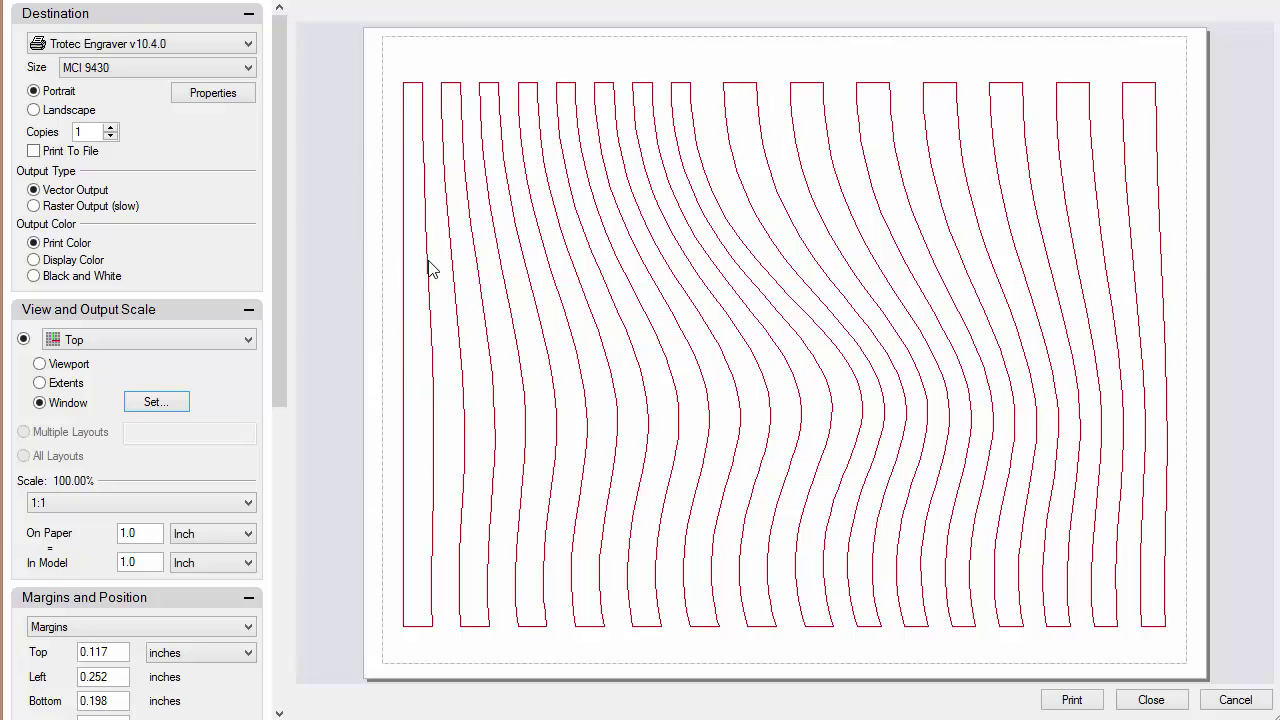
Step: Set the Trotec Engraver properties to an 11 x 8.5 in page with Paper Cardboard material
{"action": "left_click", "coordinate": [207, 99]}
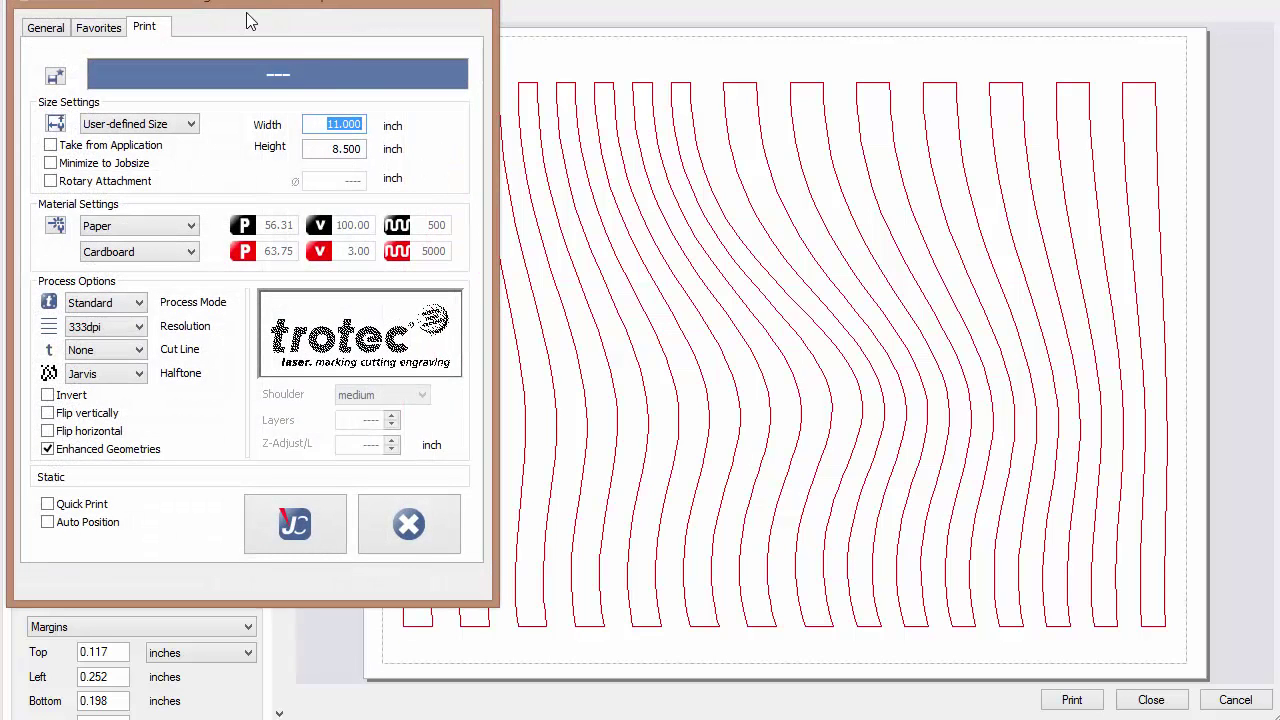
{"action": "left_click_drag", "start_coordinate": [248, 5], "coordinate": [608, 67]}
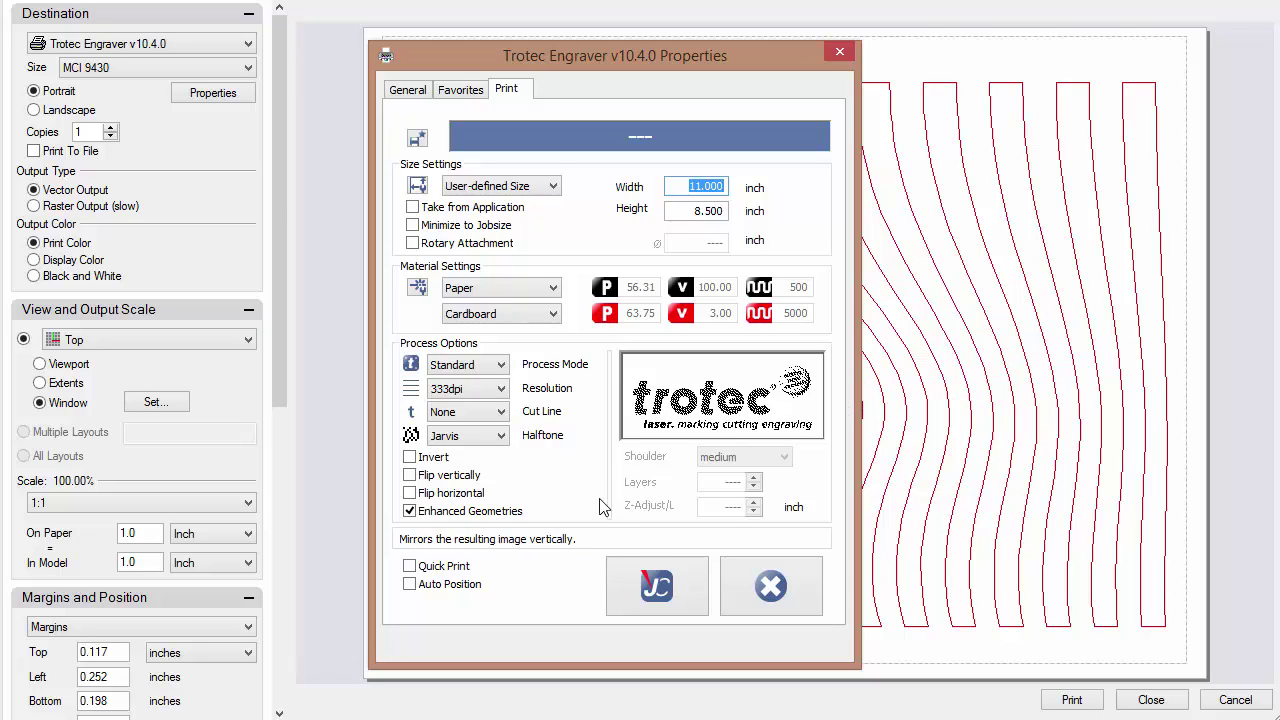
{"action": "left_click", "coordinate": [659, 588]}
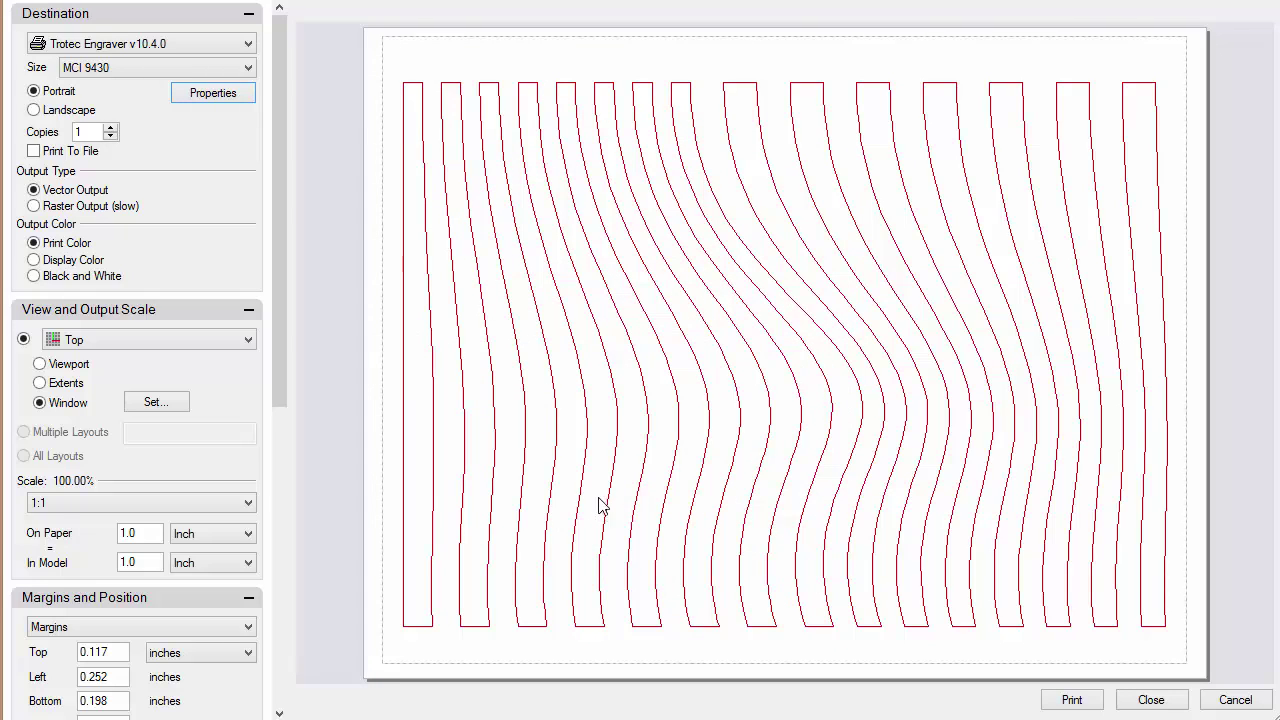
Step: Print the pattern to JobControl, queuing the TROTEC_Template job at 333 dpi
{"action": "left_click", "coordinate": [1072, 700]}
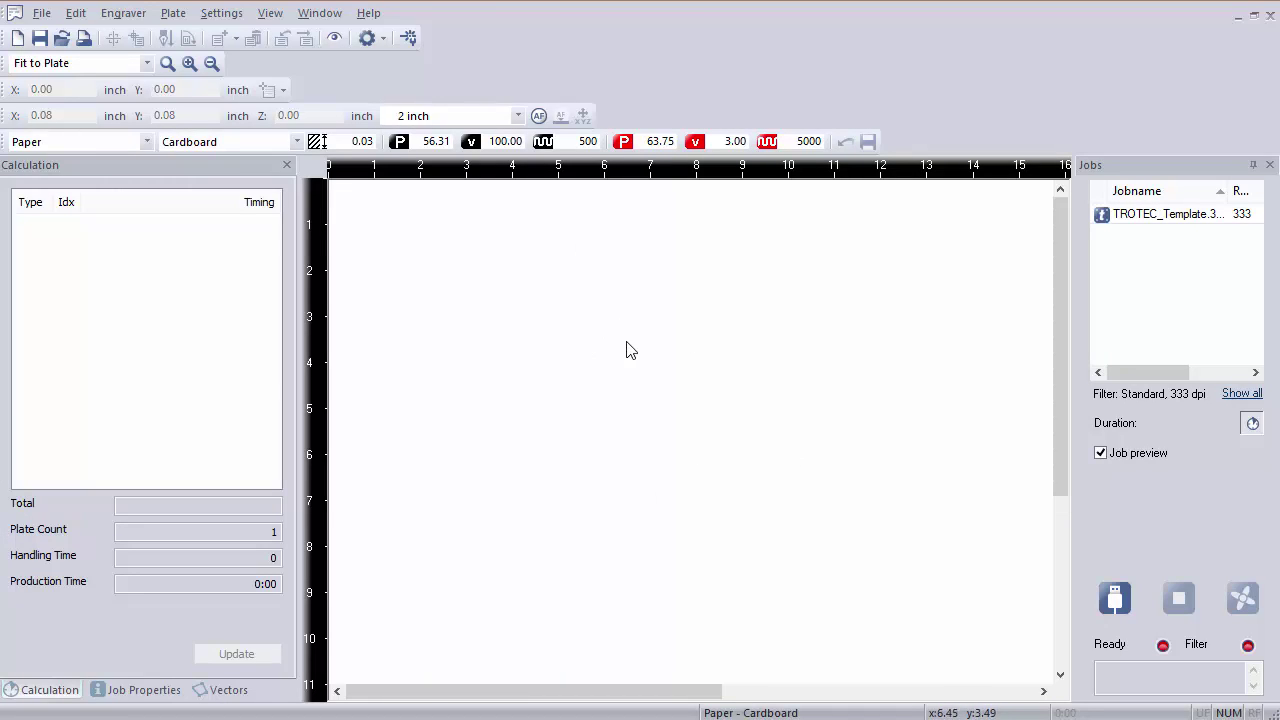
Step: Place the TROTEC_Template job on the plate, update its time to 1:01, preview in WYSIWYG, then connect via USB
{"action": "double_click", "coordinate": [1143, 216]}
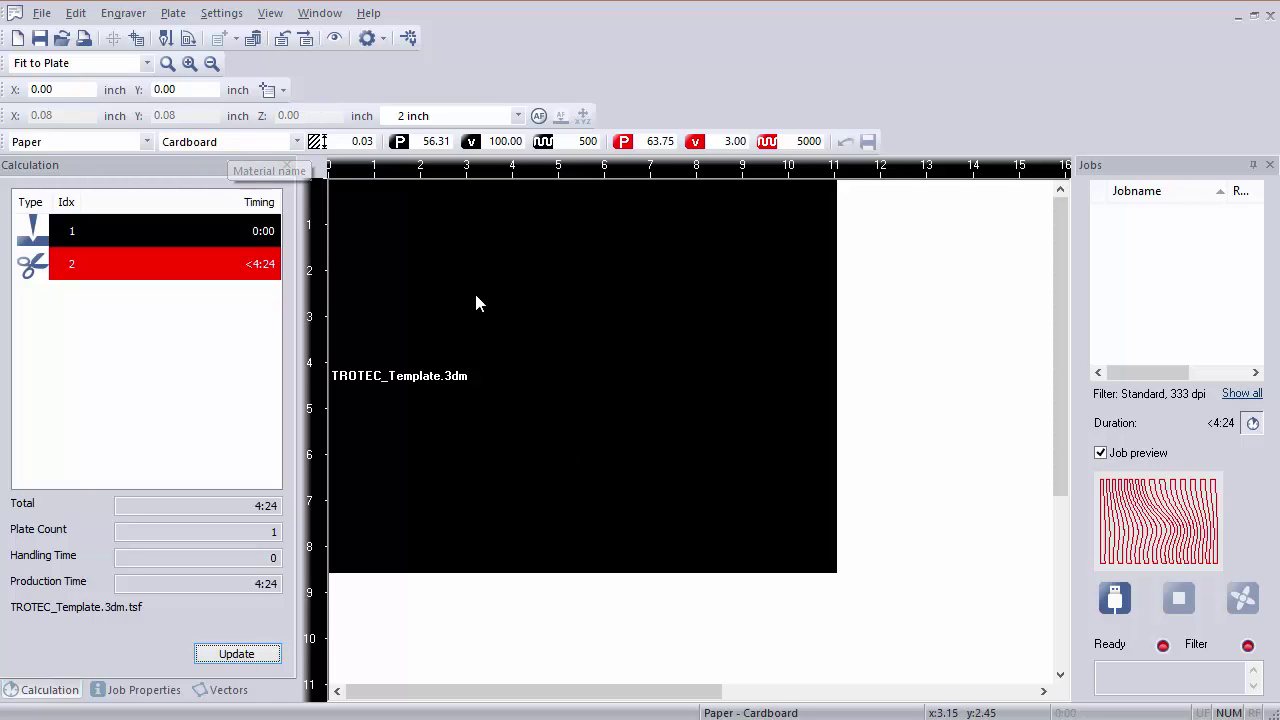
{"action": "left_click", "coordinate": [237, 654]}
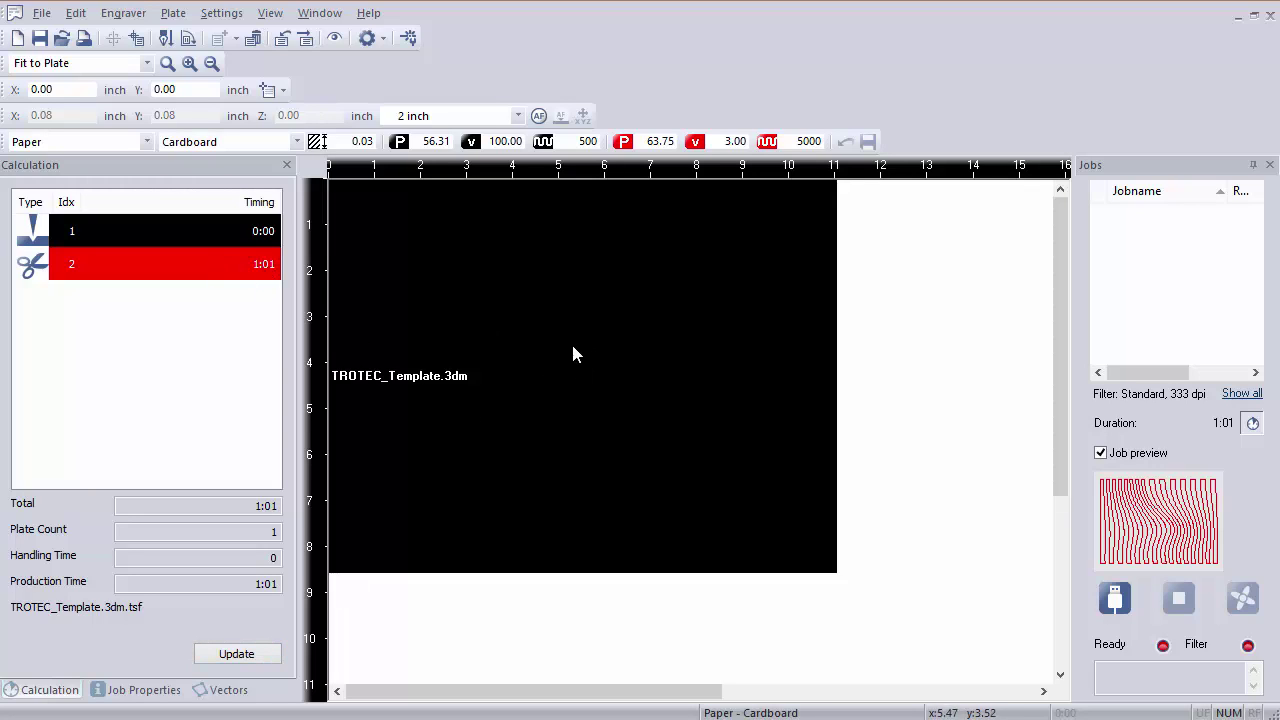
{"action": "left_click", "coordinate": [335, 38]}
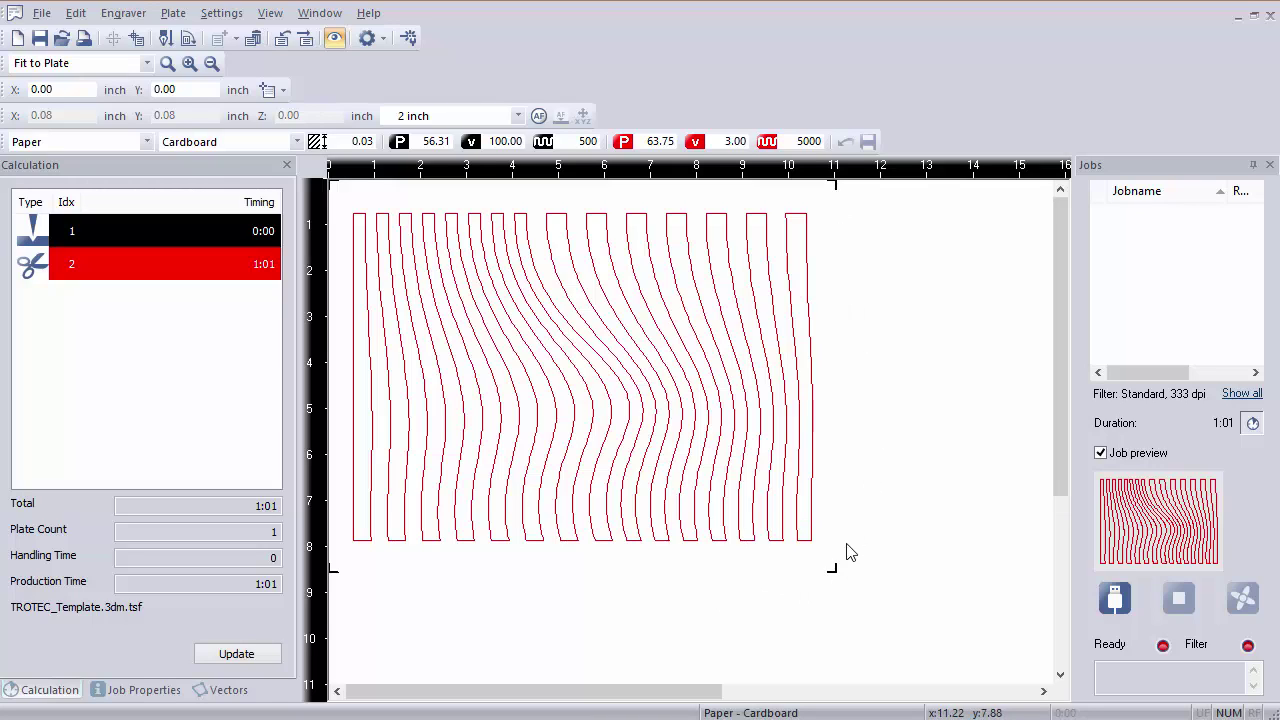
{"action": "left_click", "coordinate": [1114, 600]}
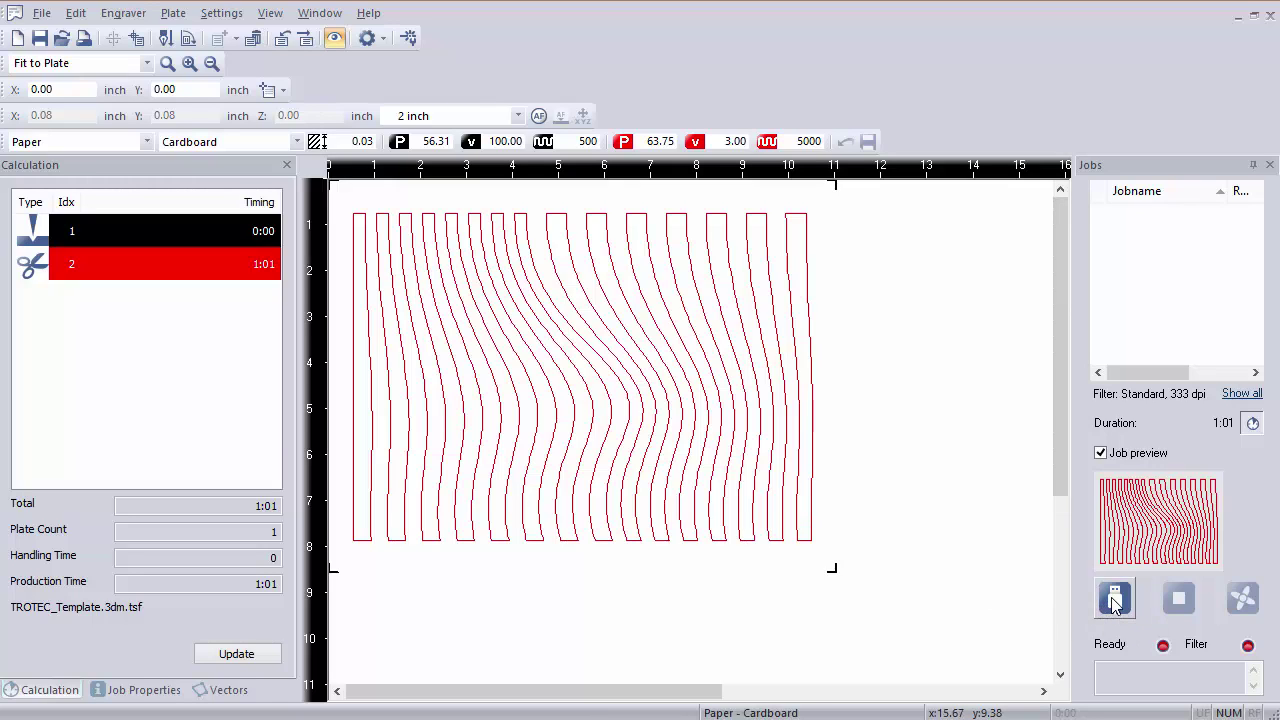